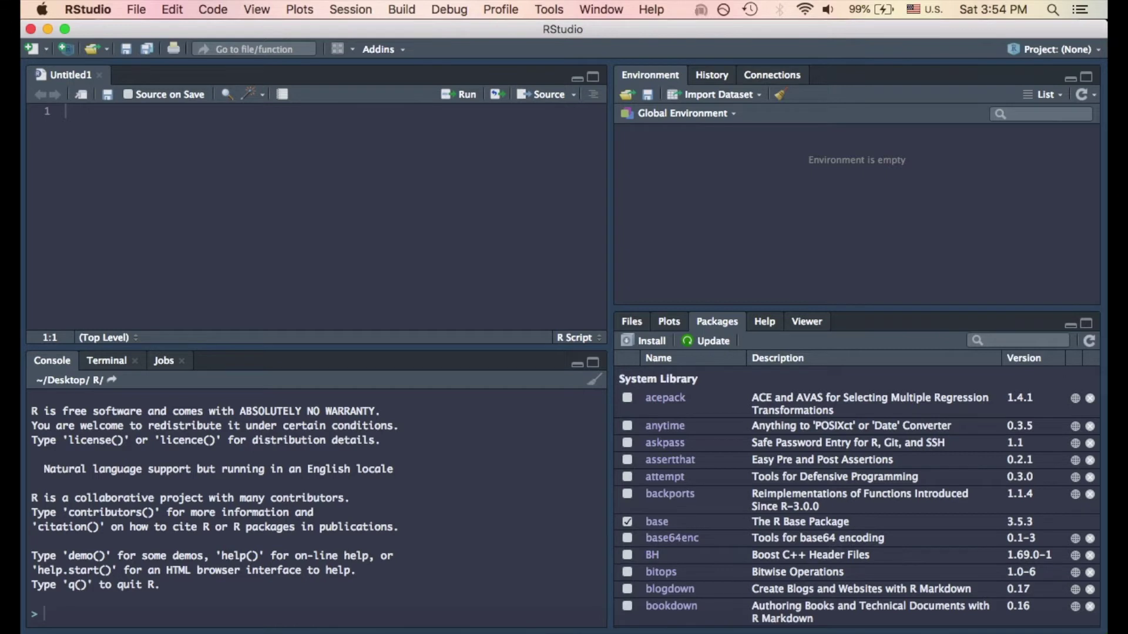
pyautogui.click(46, 50)
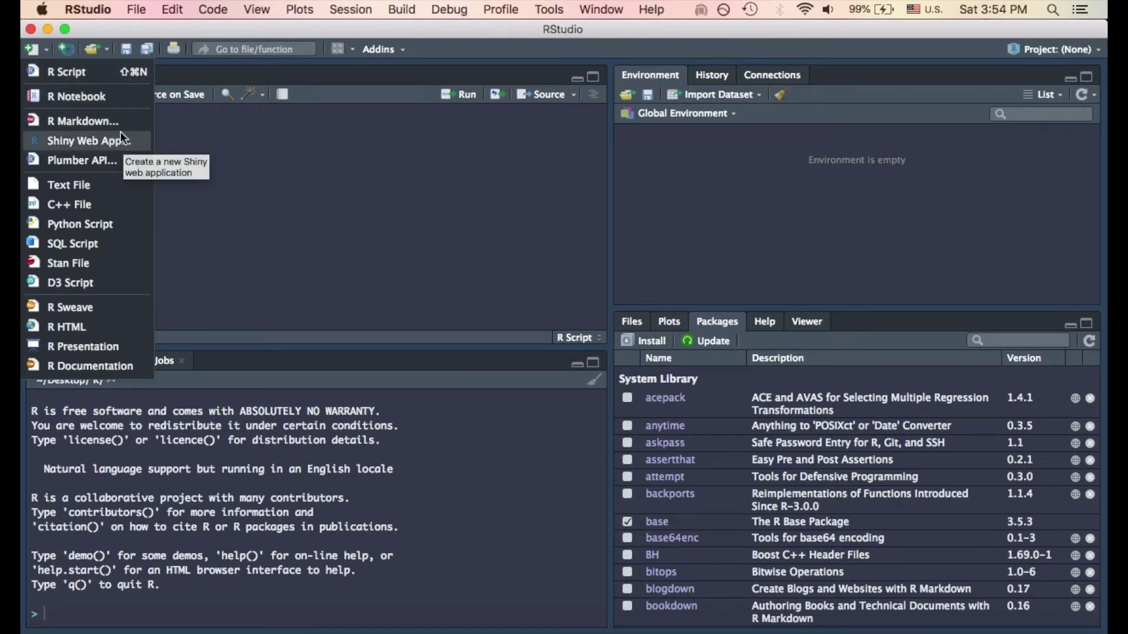
pyautogui.click(195, 148)
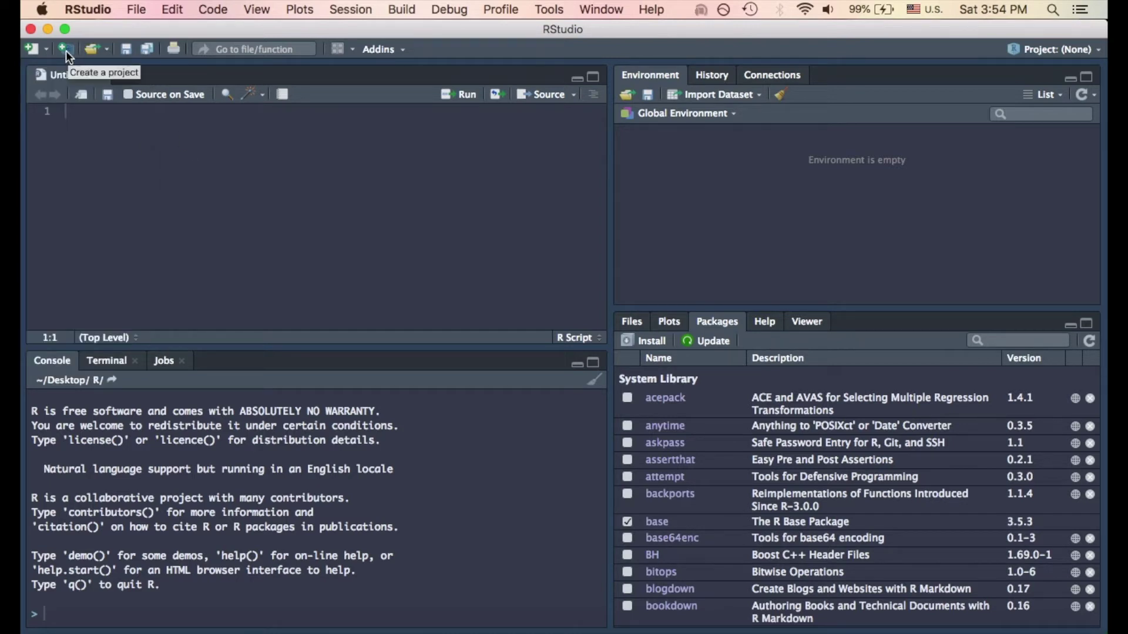
pyautogui.click(107, 51)
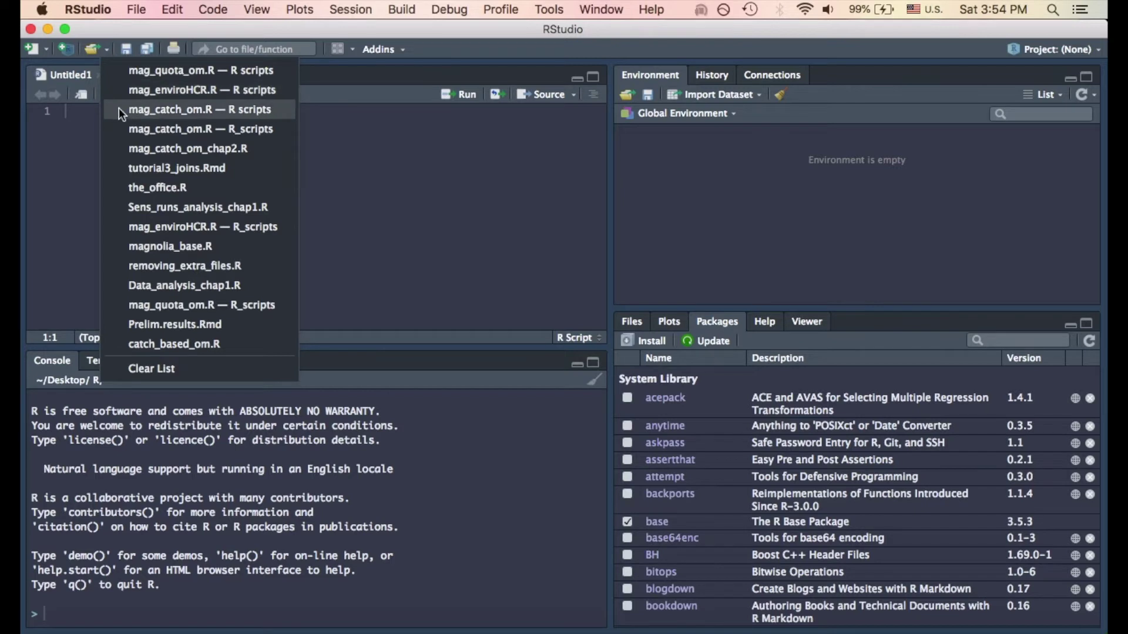
pyautogui.click(92, 52)
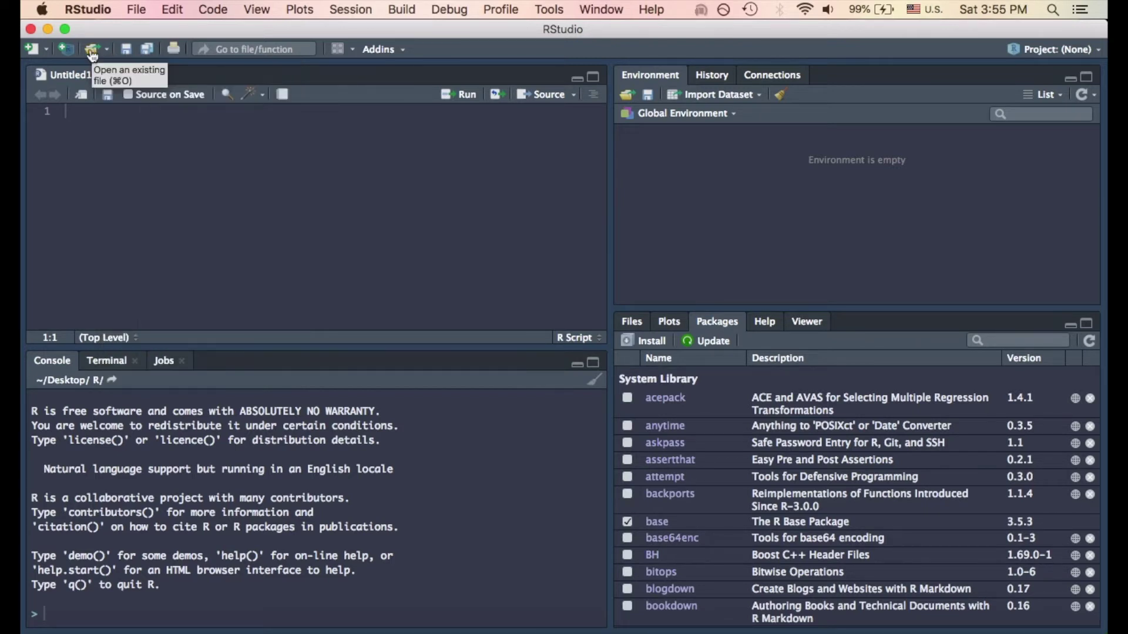
# In the global options, set the default working directory to the R folder on the Desktop
pyautogui.click(546, 13)
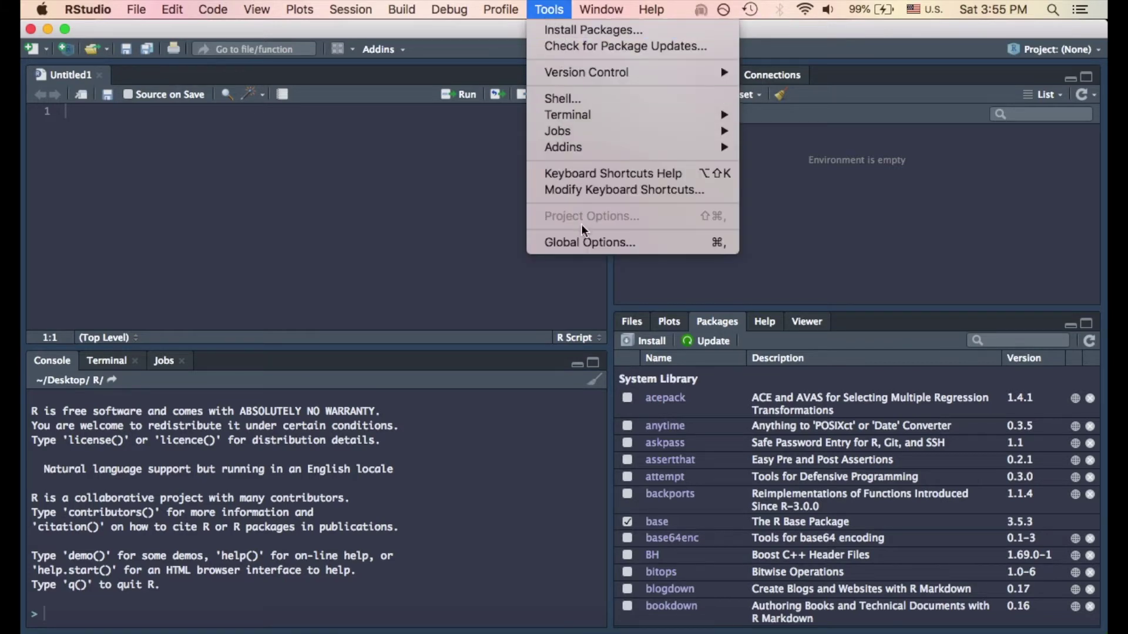
pyautogui.click(585, 242)
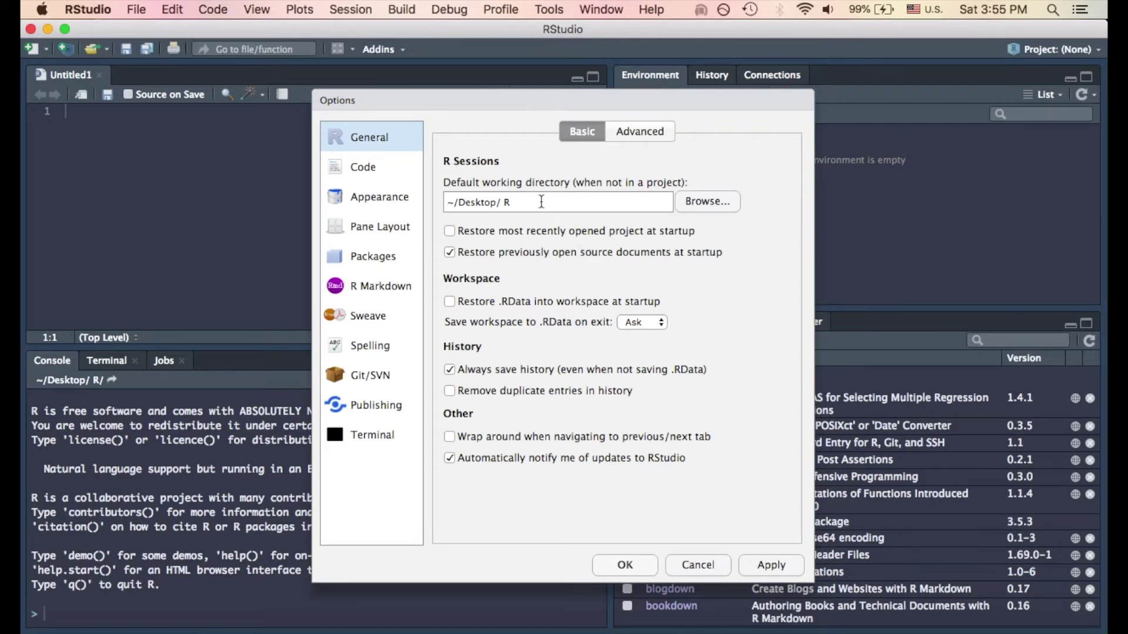
pyautogui.click(685, 199)
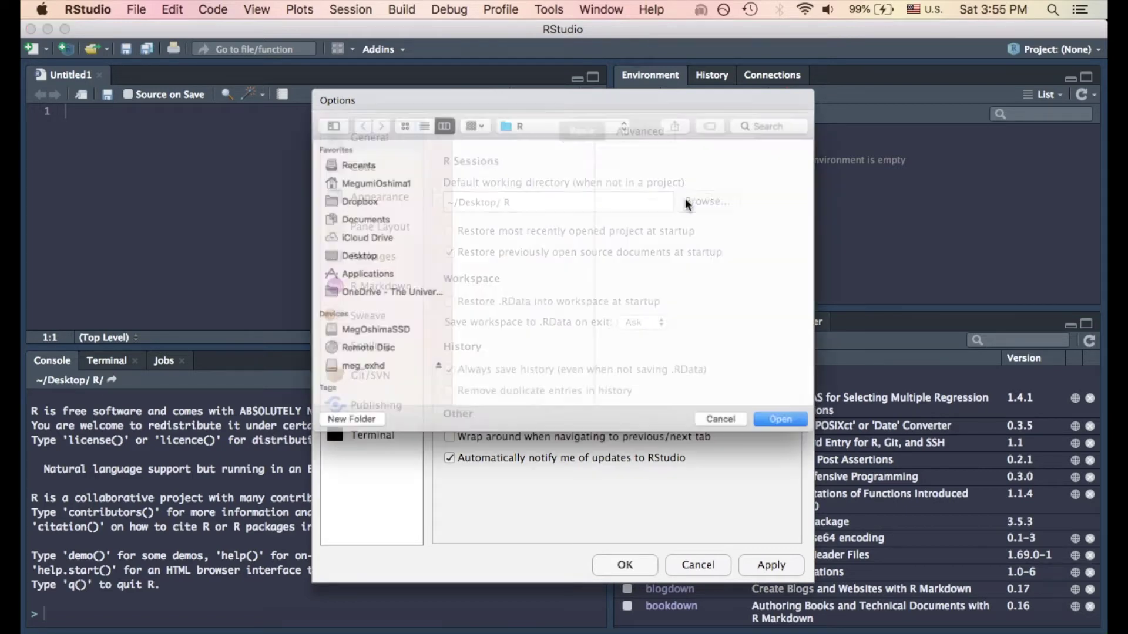
pyautogui.scroll(2, 505, 147)
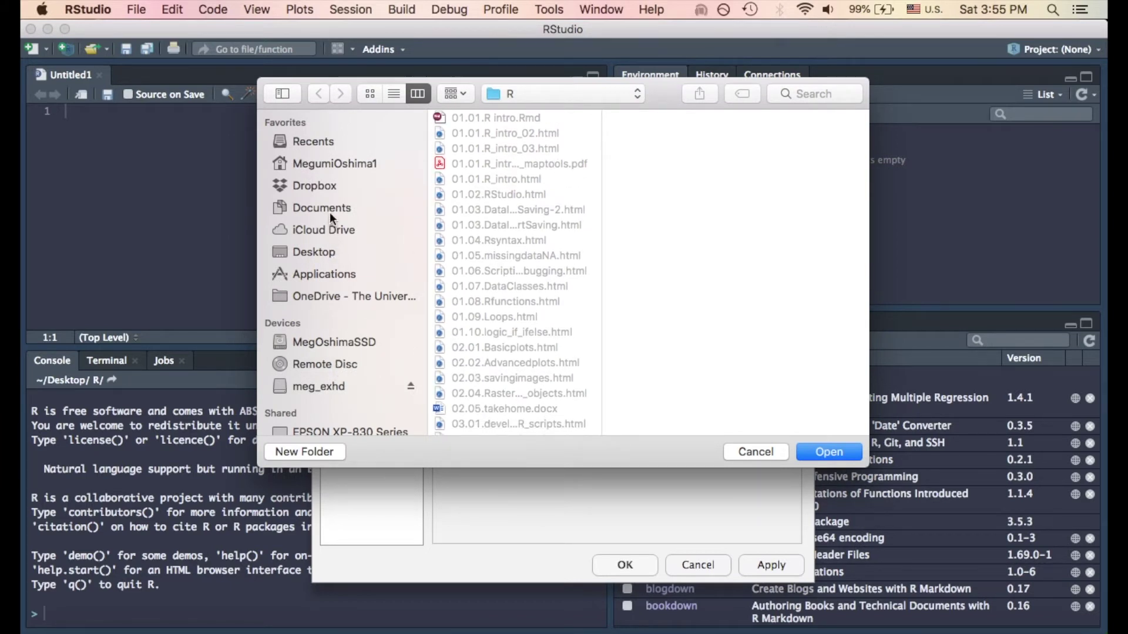
pyautogui.click(324, 262)
pyautogui.click(476, 118)
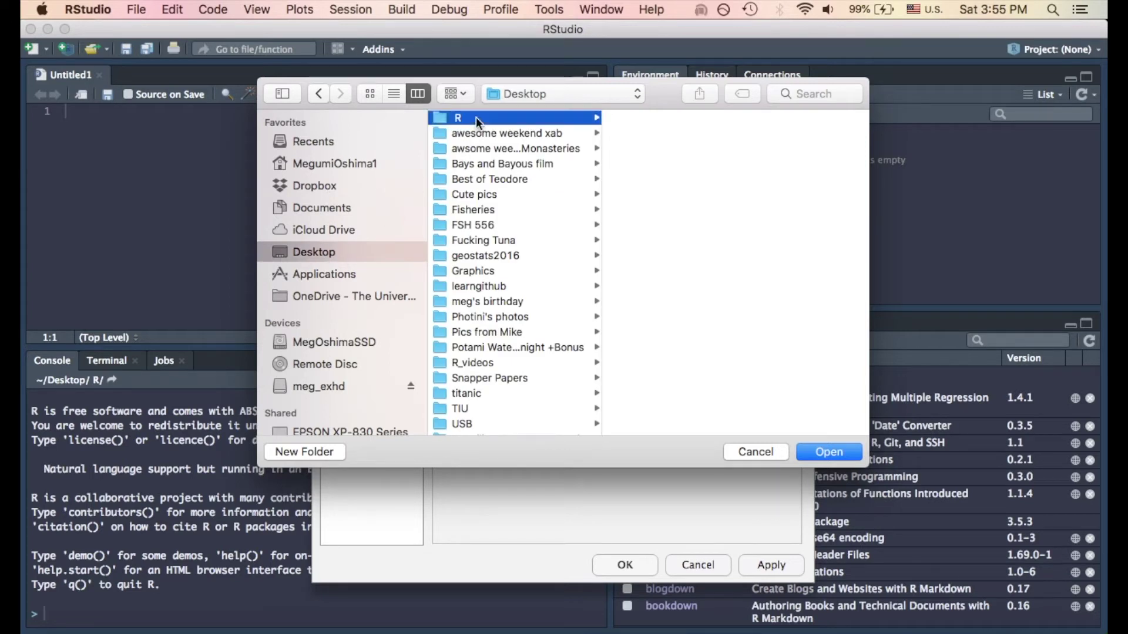
pyautogui.click(807, 452)
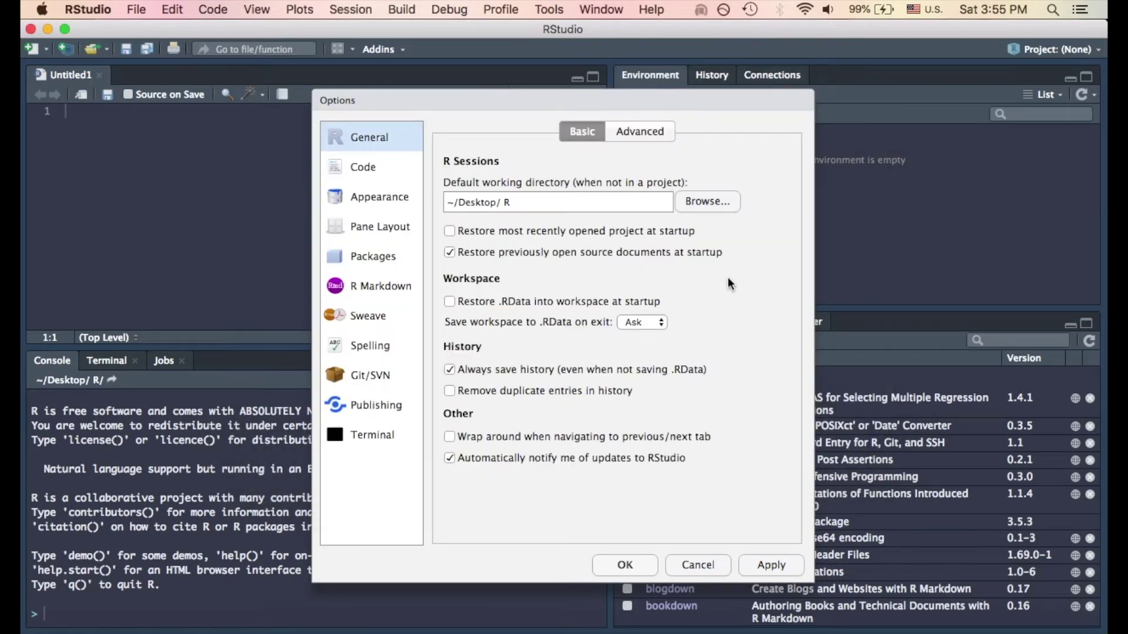
# Review the code editing options and look through the R code snippets, closing the snippet editor without saving
pyautogui.click(376, 168)
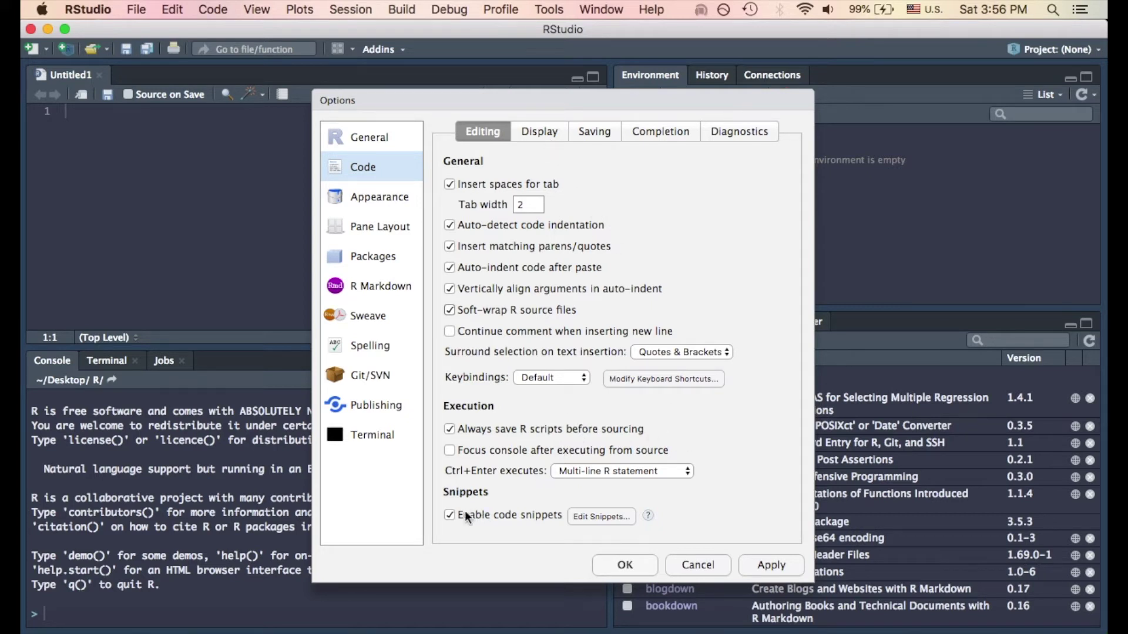
pyautogui.click(602, 517)
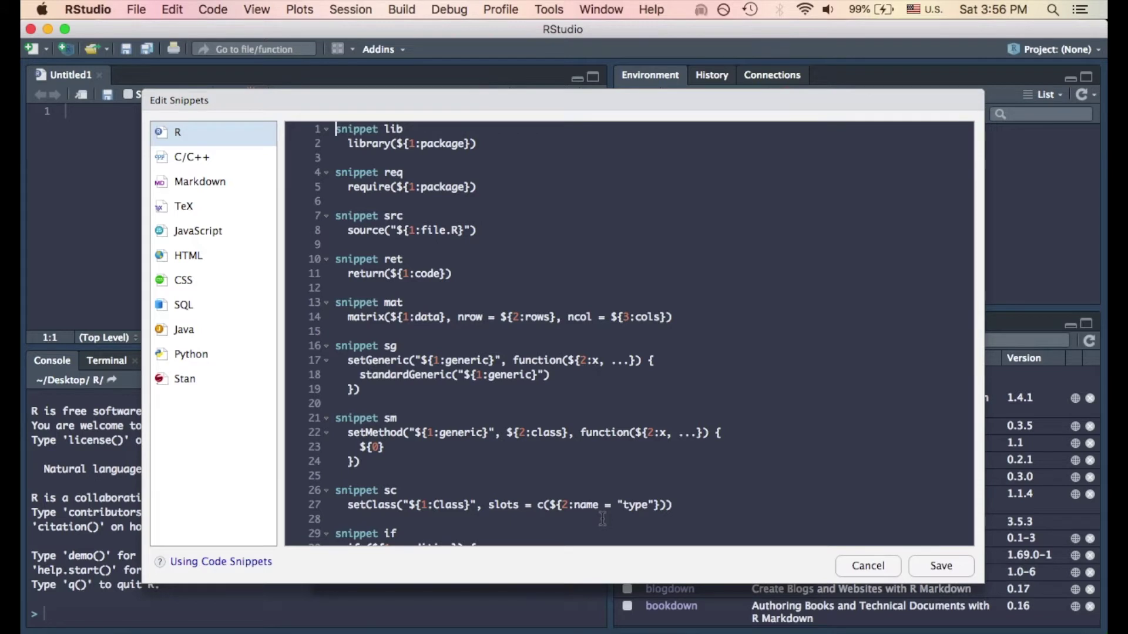
pyautogui.scroll(-5, 602, 518)
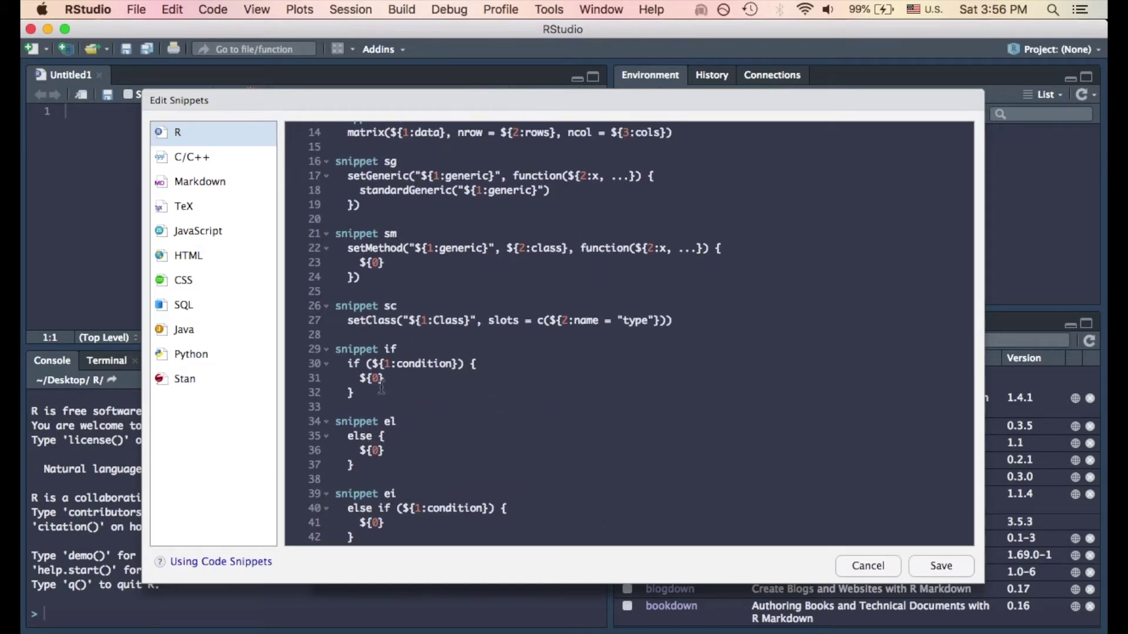
pyautogui.scroll(-5, 540, 441)
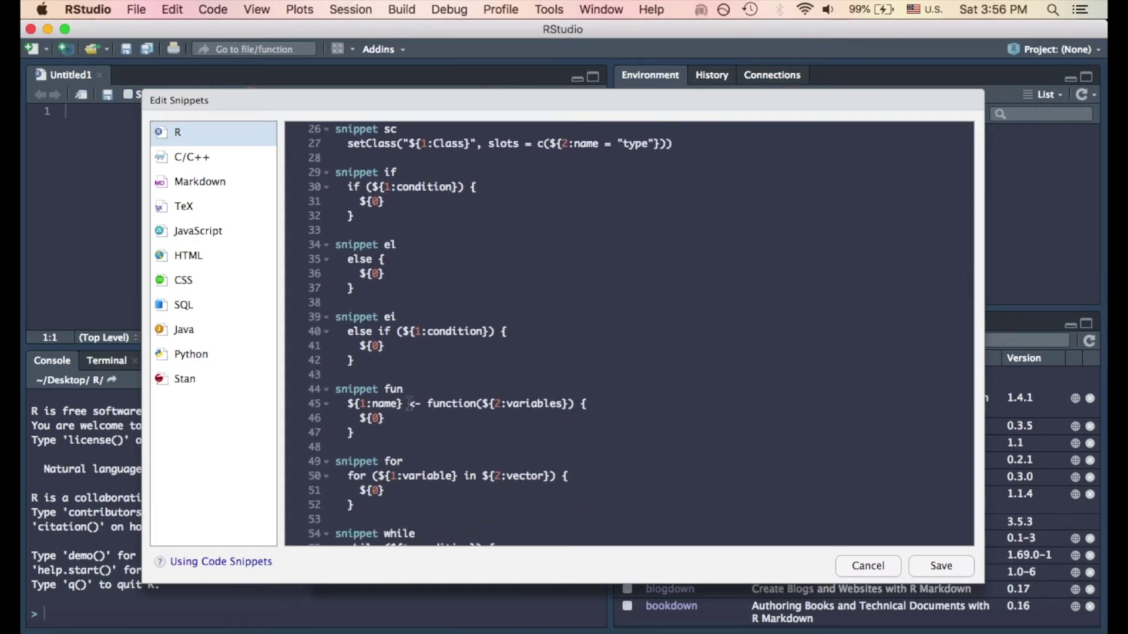
pyautogui.click(868, 565)
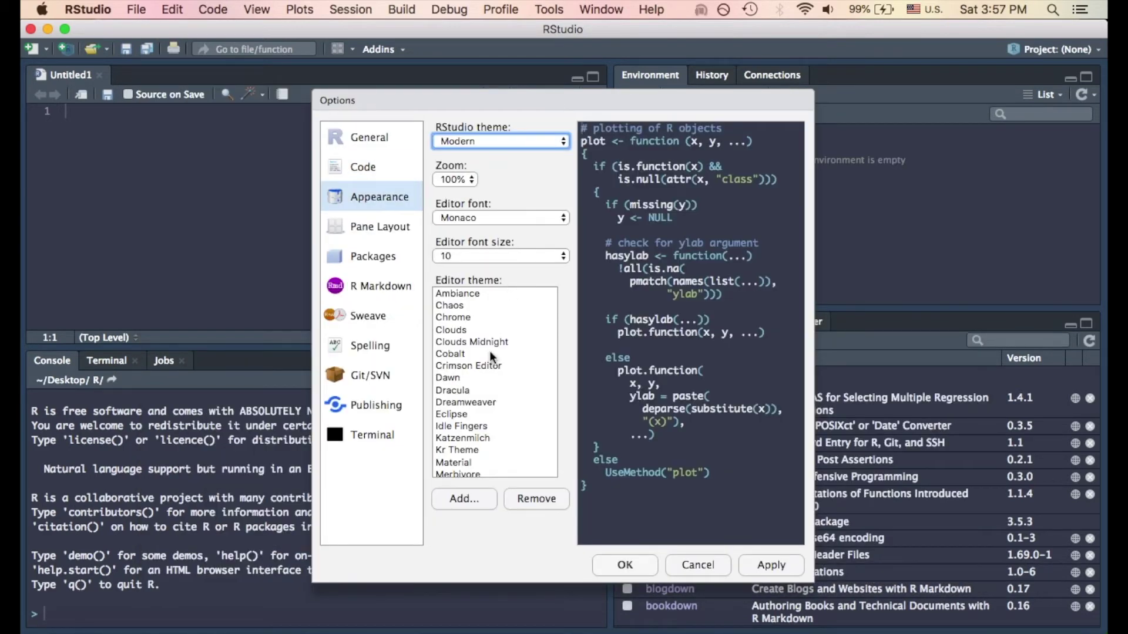
# Browse the editor themes, select Nord_custom, and look at the file chooser for adding a custom theme without adding one
pyautogui.scroll(-5, 489, 358)
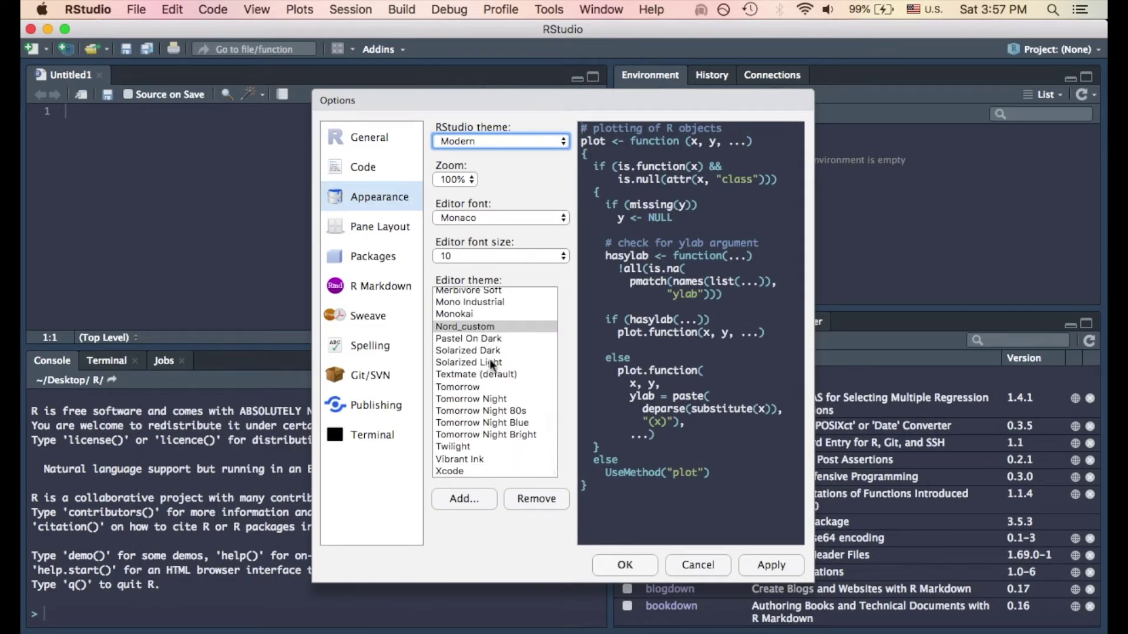
pyautogui.scroll(3, 489, 358)
pyautogui.click(487, 408)
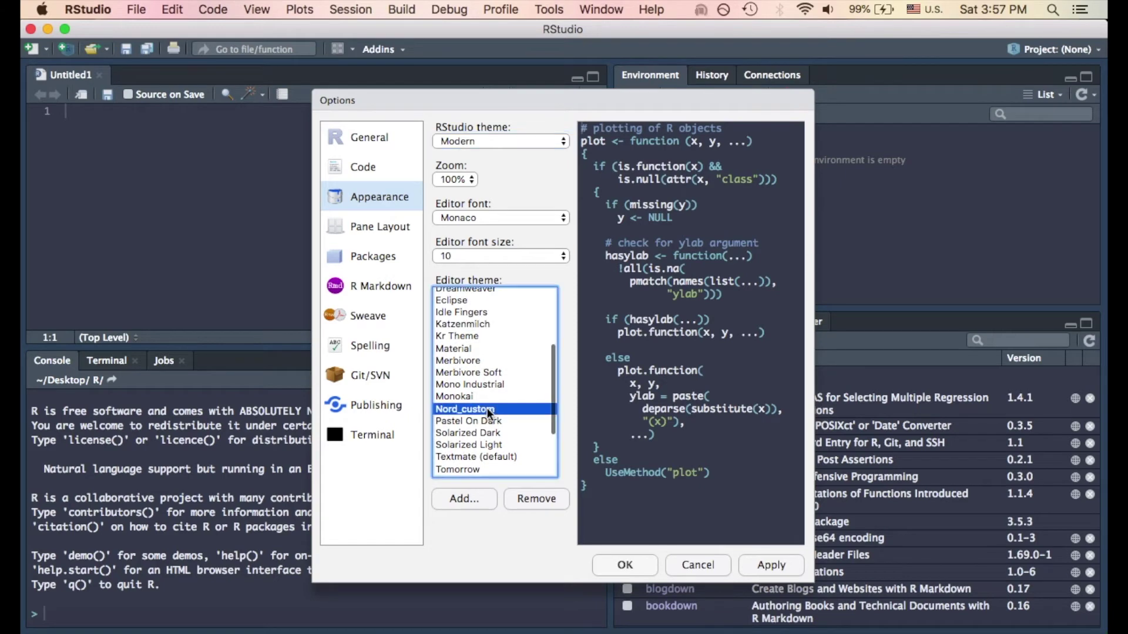
pyautogui.click(477, 500)
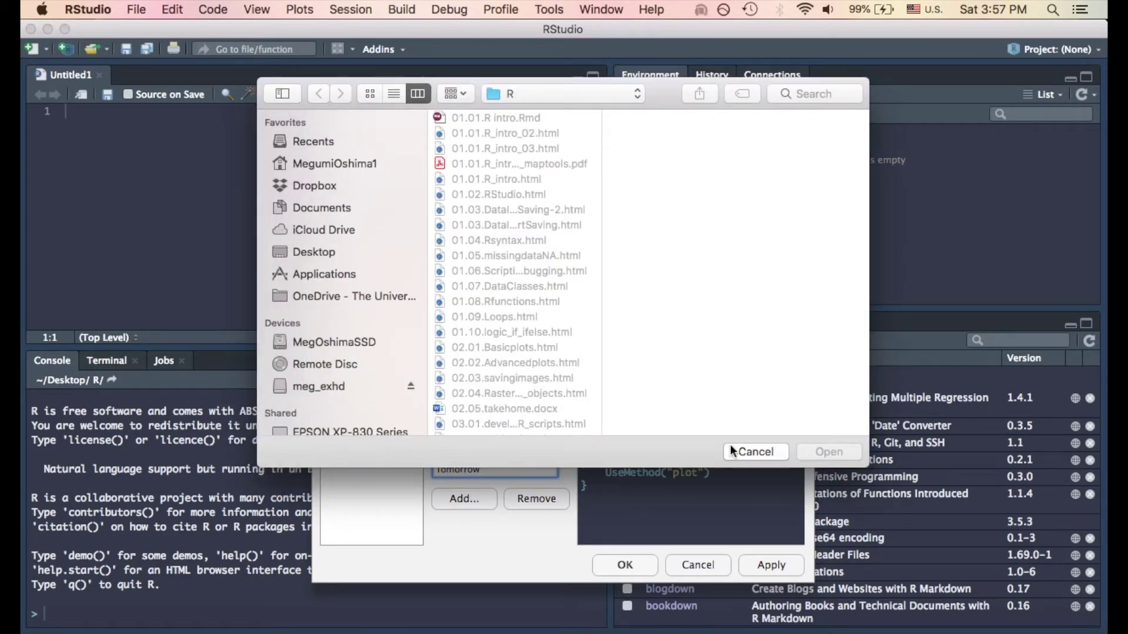
pyautogui.click(736, 450)
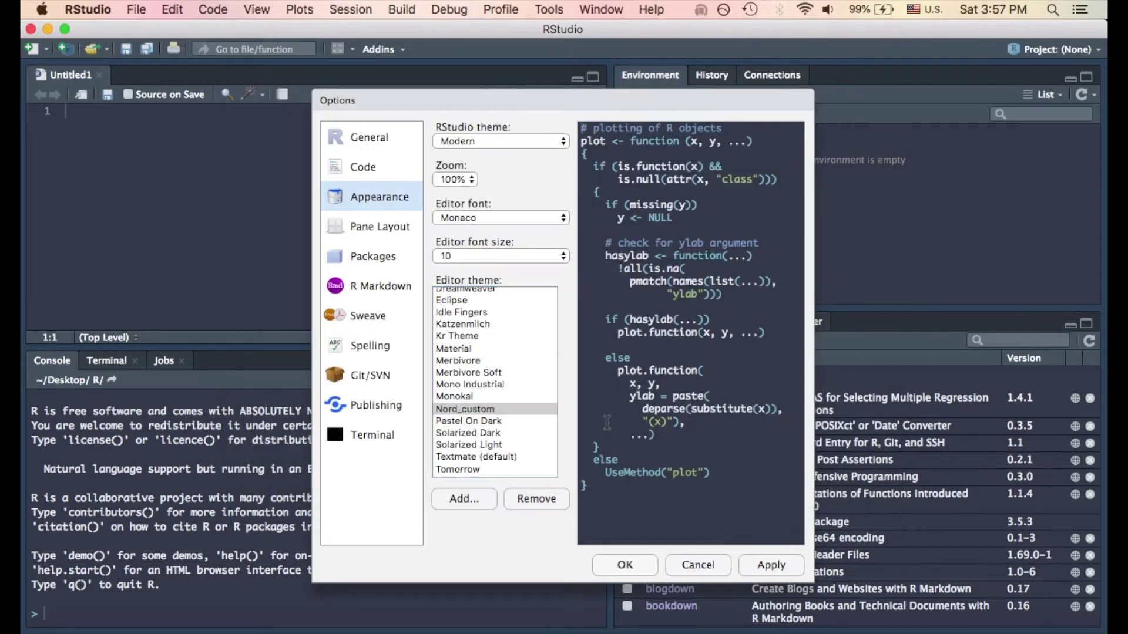
# Preview the Ambiance, Clouds and Crimson Editor themes, and choose Nord_custom as the editor theme
pyautogui.scroll(5, 511, 357)
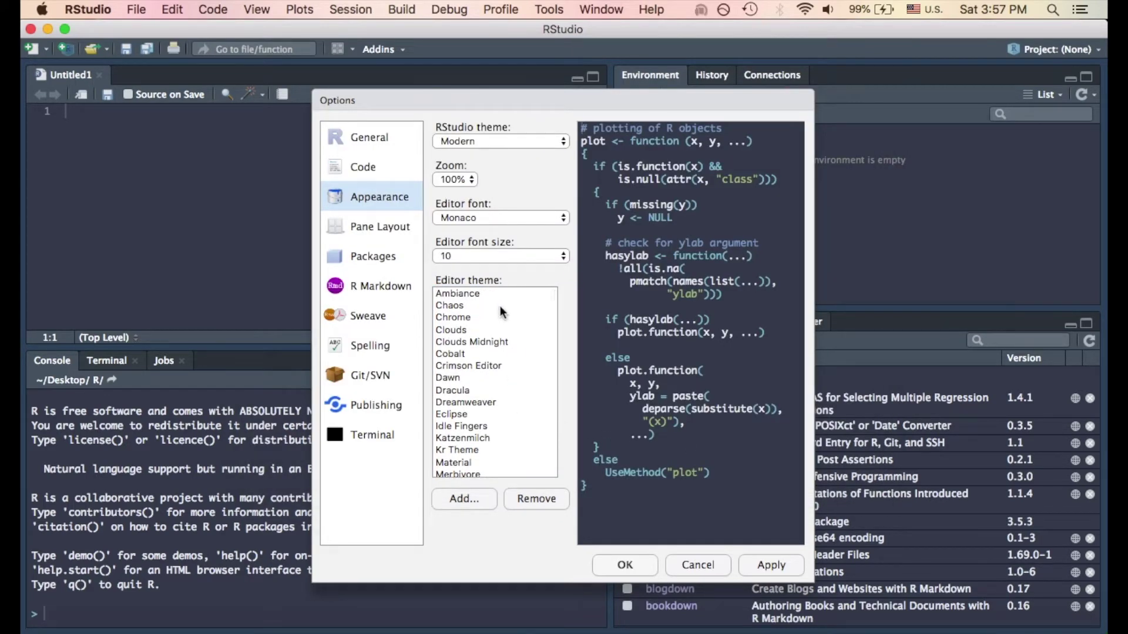
pyautogui.click(499, 293)
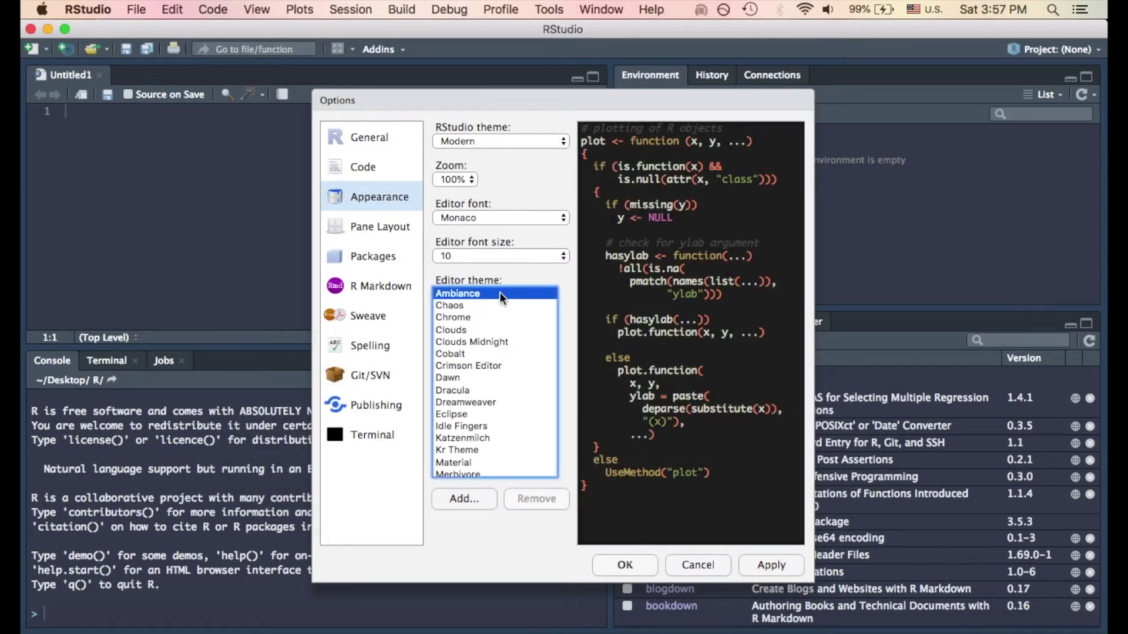
pyautogui.click(492, 326)
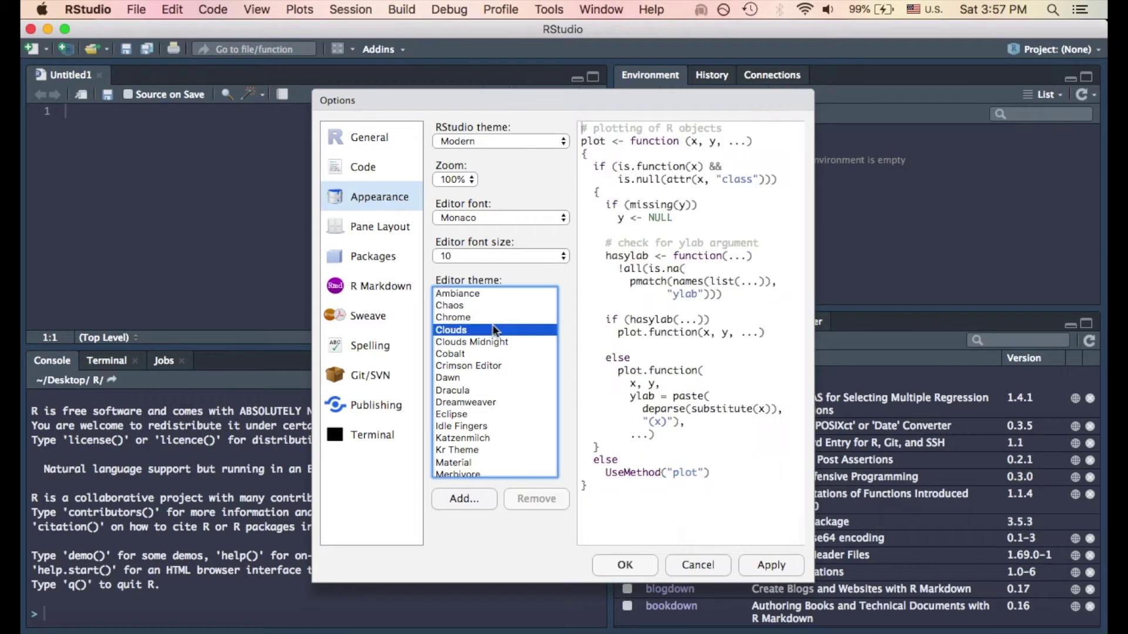
pyautogui.click(474, 364)
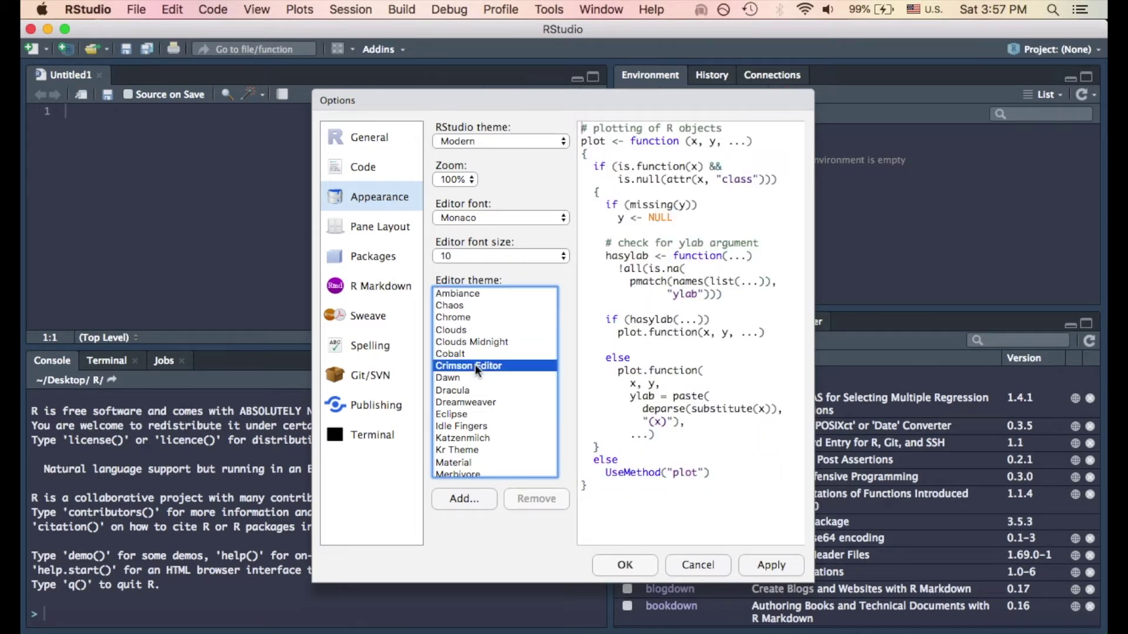
pyautogui.scroll(-5, 474, 364)
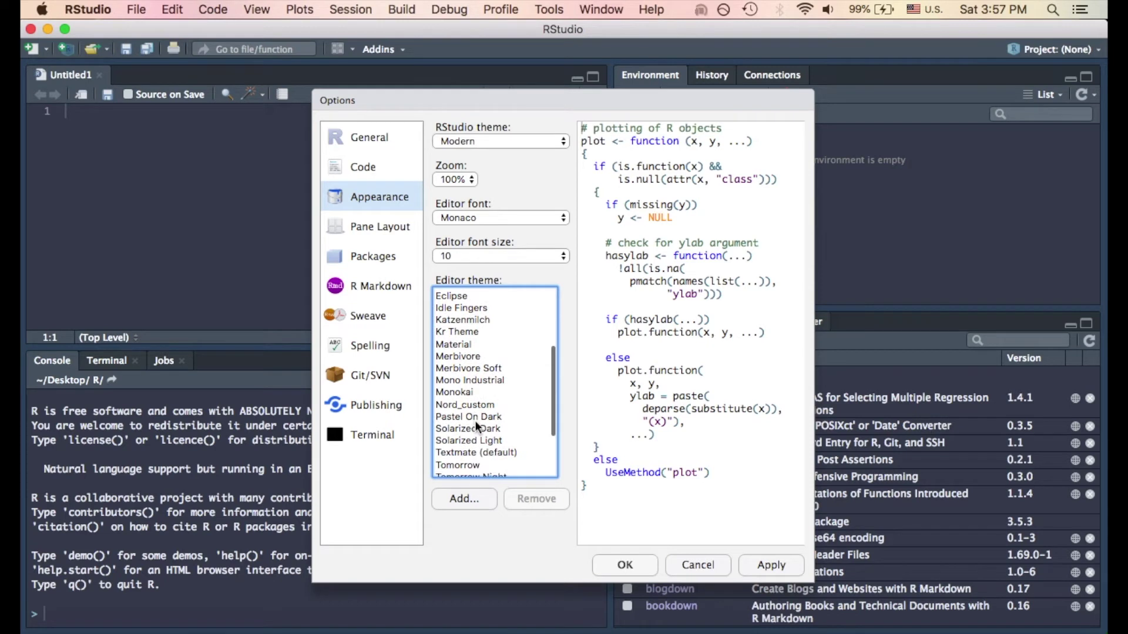
pyautogui.scroll(-2, 476, 391)
pyautogui.click(474, 373)
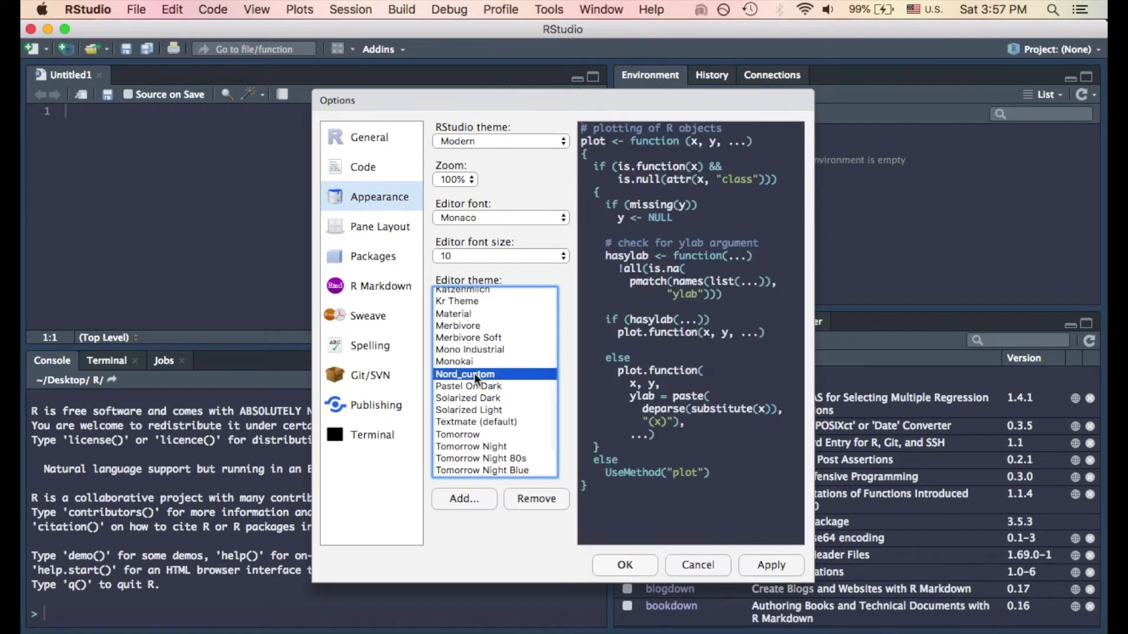
# Assign the Console to the upper-right quadrant of the pane layout, apply the change and close the options
pyautogui.click(383, 231)
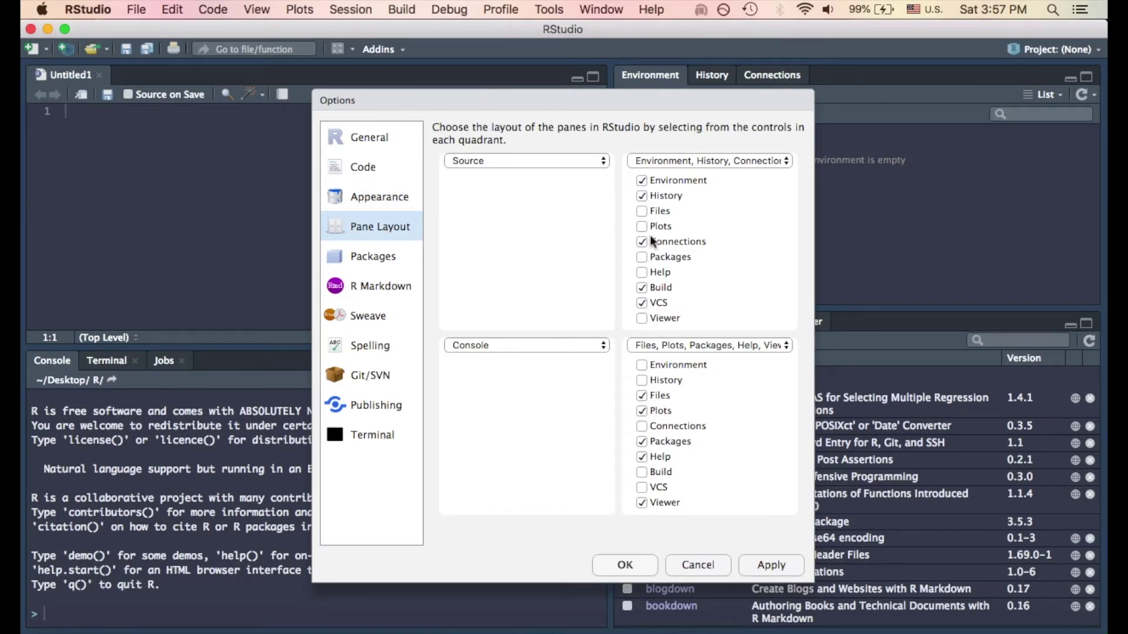
pyautogui.click(787, 163)
pyautogui.click(783, 187)
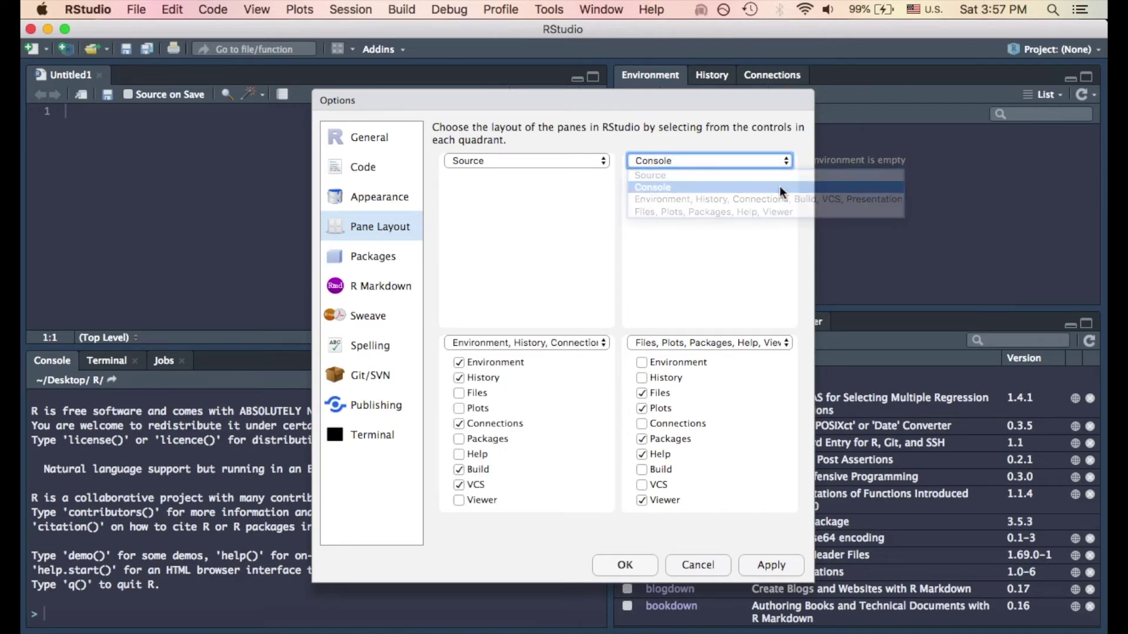
pyautogui.click(787, 571)
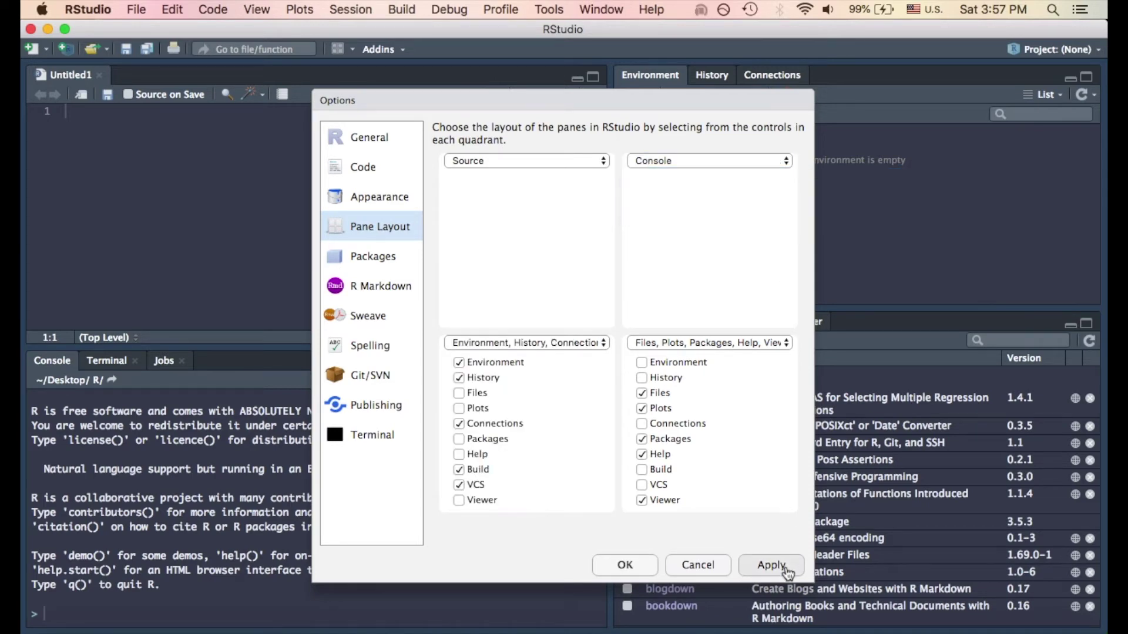
pyautogui.click(650, 565)
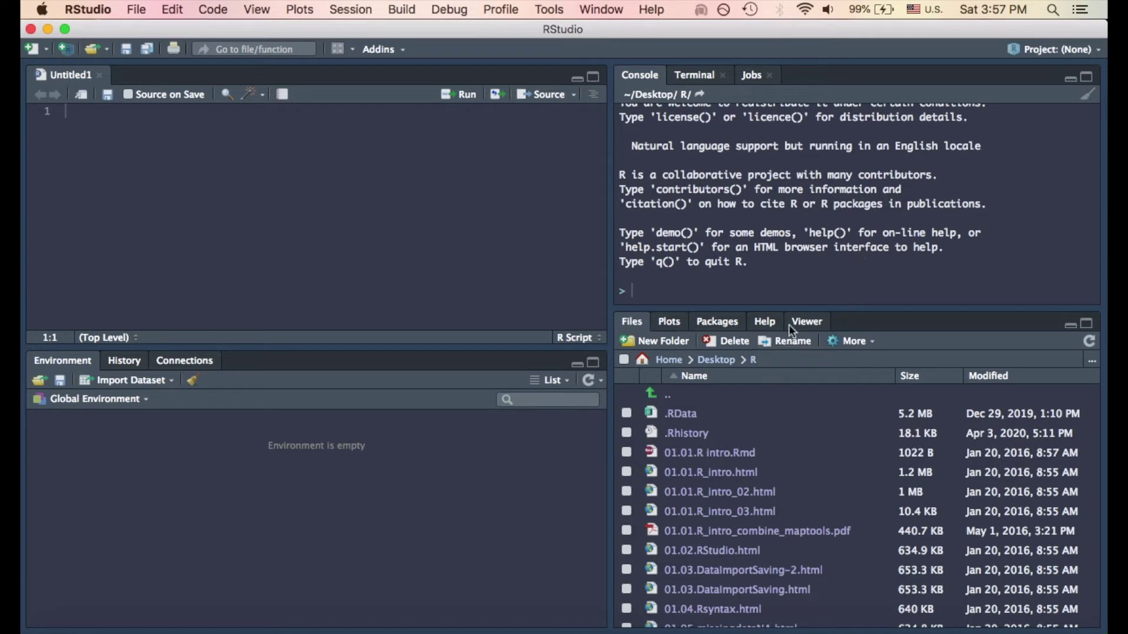
# Try maximizing and minimizing the Source pane, restoring the pane layout each time
pyautogui.click(594, 78)
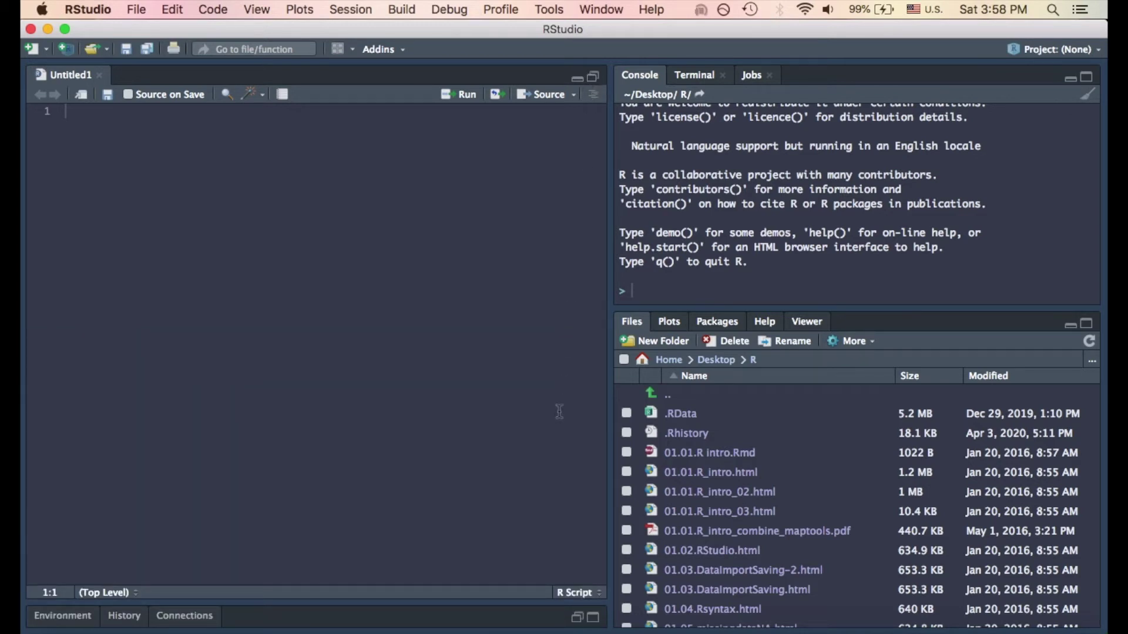
pyautogui.click(579, 619)
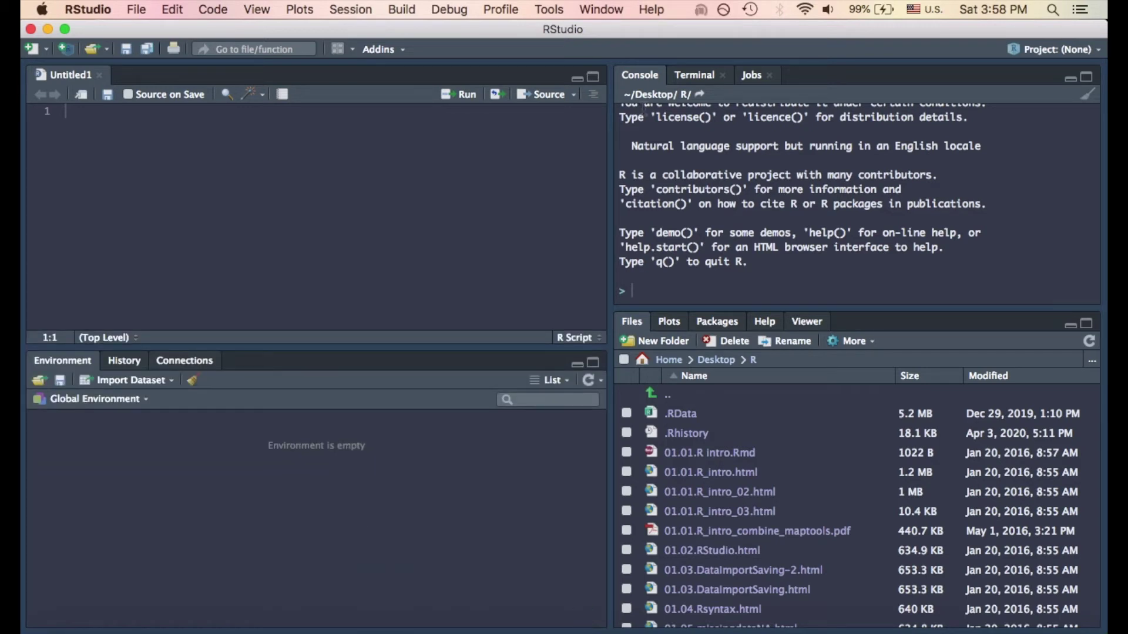
pyautogui.click(578, 80)
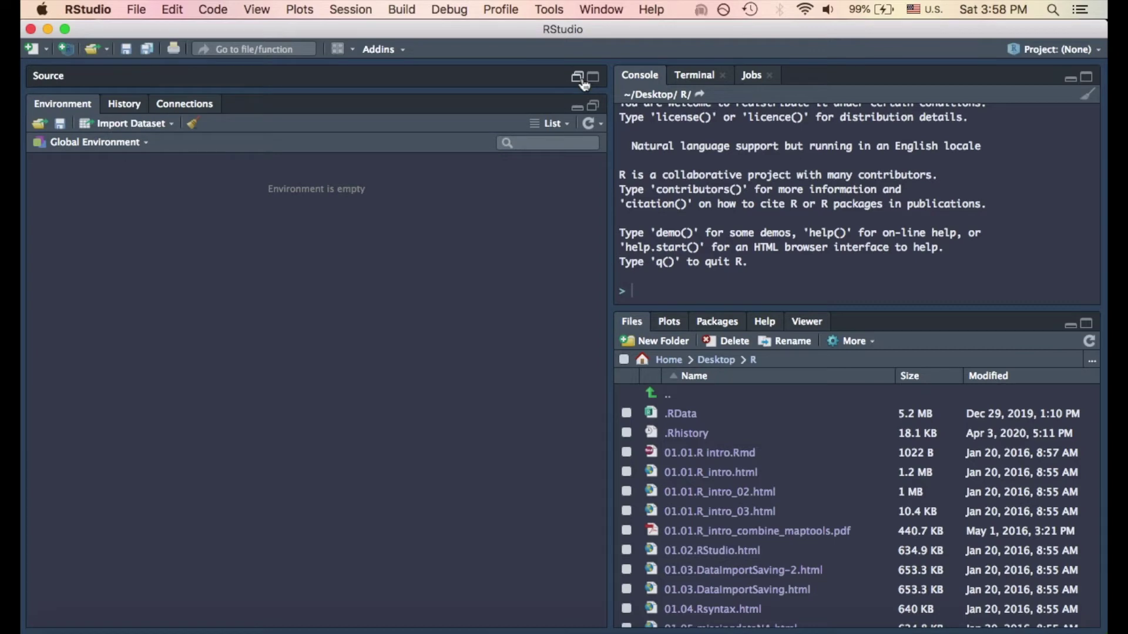
pyautogui.click(582, 81)
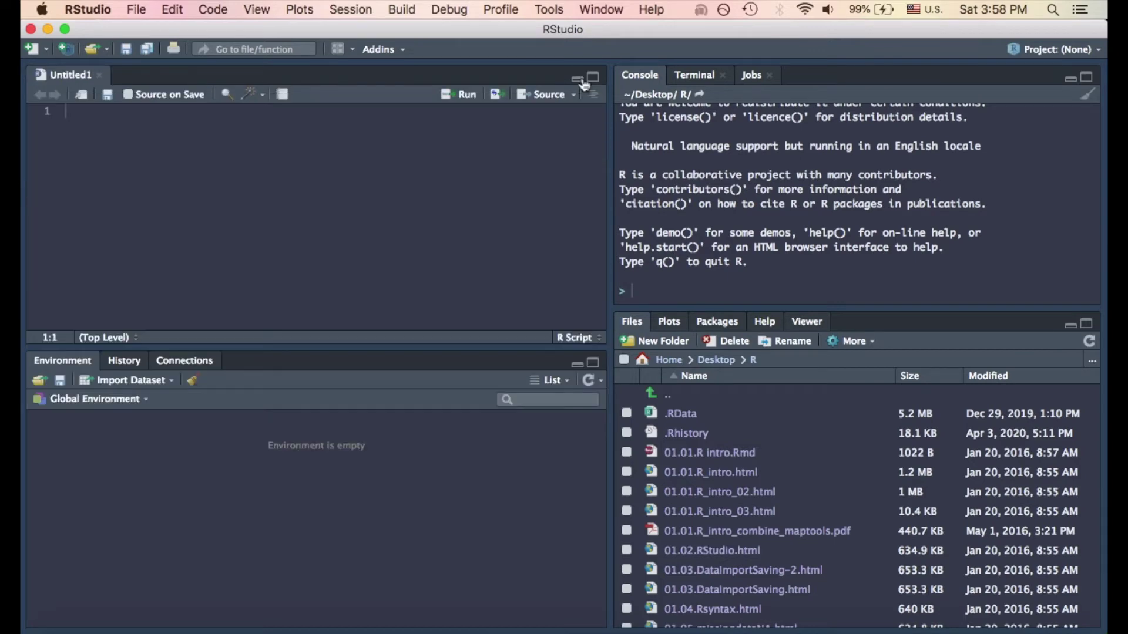
# Minimize the Files/Plots/Packages pane and the Environment/History pane so only the script editor and Console stay expanded
pyautogui.click(1071, 326)
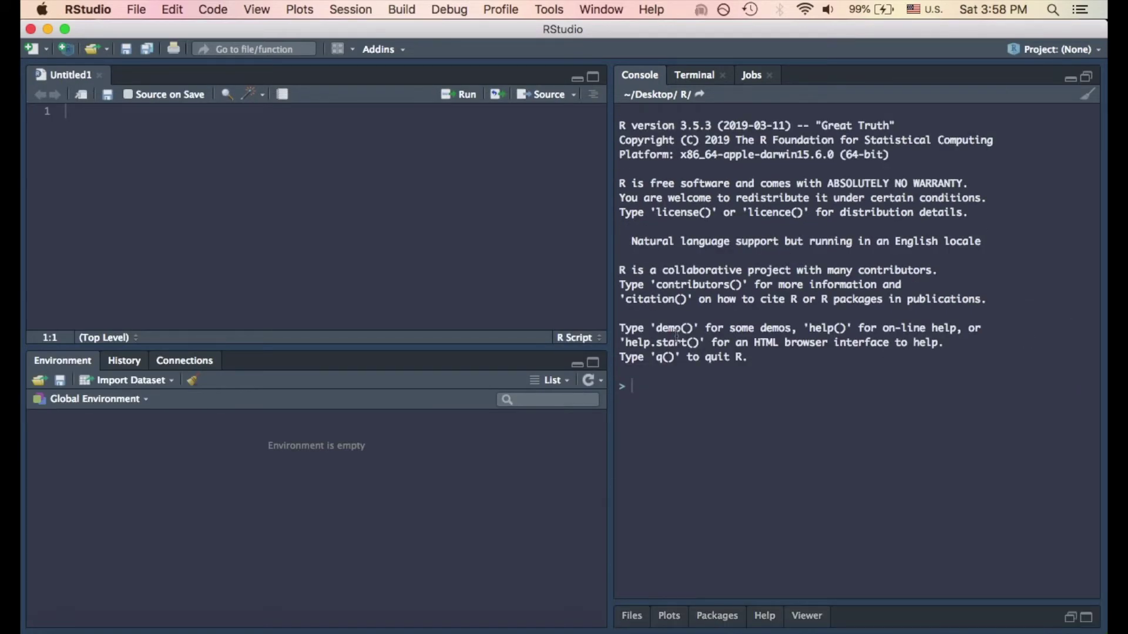
pyautogui.click(578, 363)
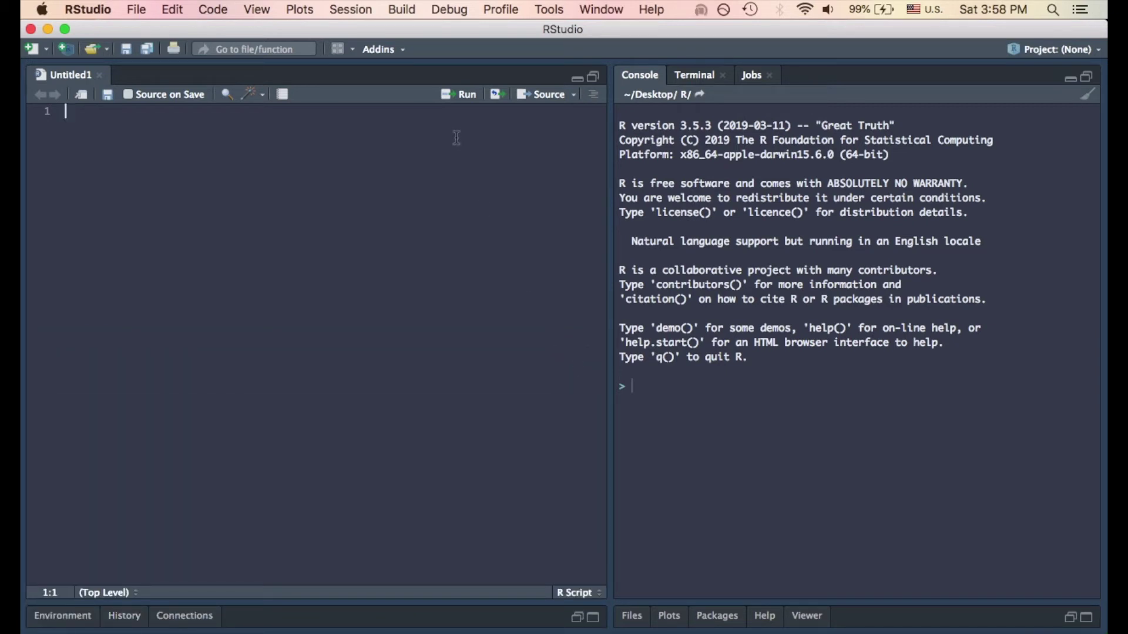
# Write x <- 7 on the first line of the Untitled1 script and run it in the Console
pyautogui.write('x <- 7')
pyautogui.press('super+Return')
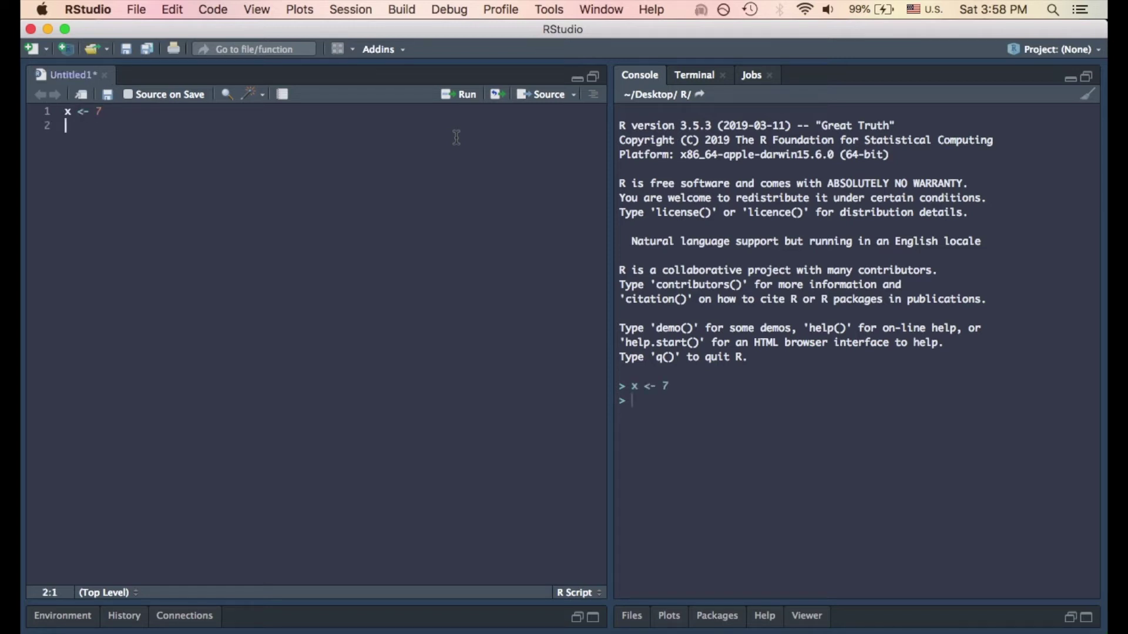
# Write y <- x + 3 on line 3 of the Untitled2 script
pyautogui.write('y <')
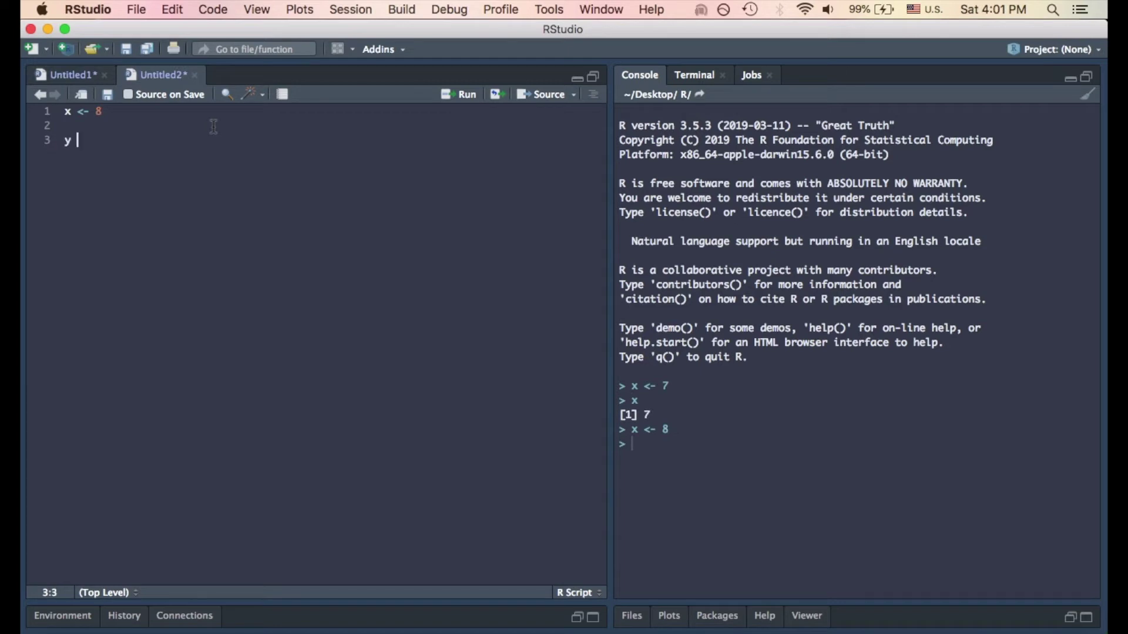
pyautogui.press('BackSpace')
pyautogui.write('- x + 3')
pyautogui.press('Left')
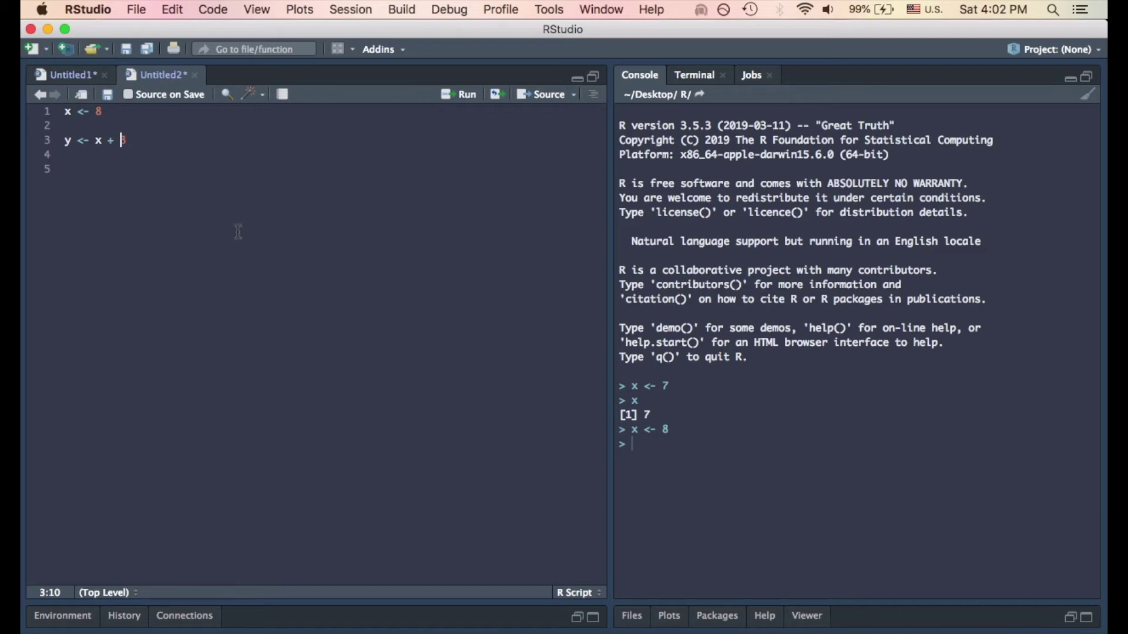
# Rename the variable x to m throughout its scope in the Untitled2 script
pyautogui.doubleClick(67, 112)
pyautogui.click(206, 9)
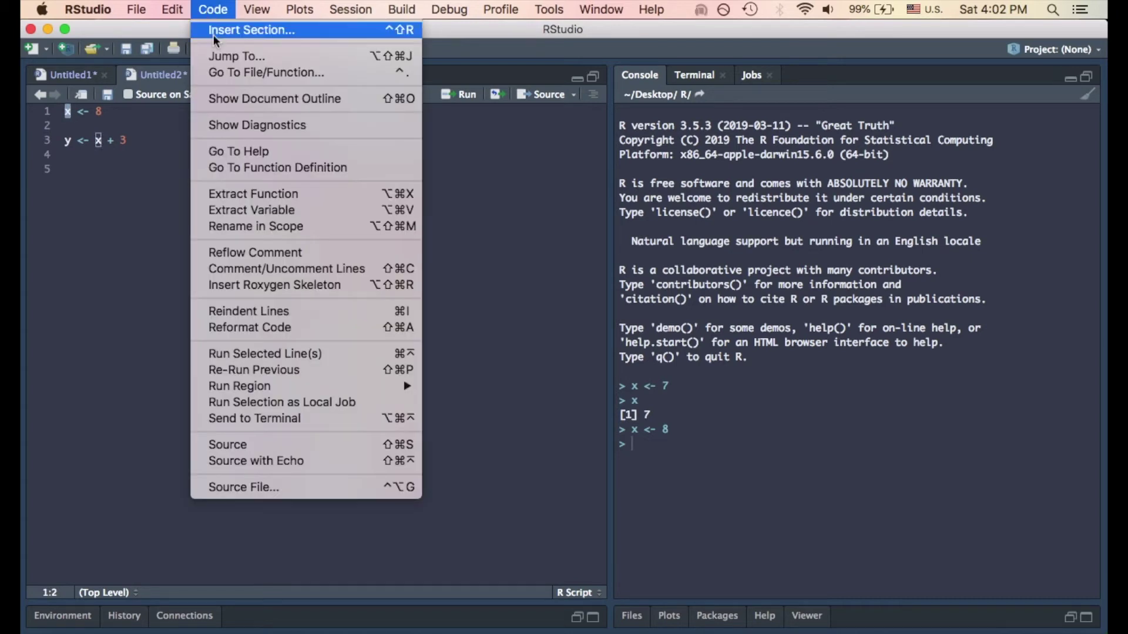
pyautogui.click(231, 230)
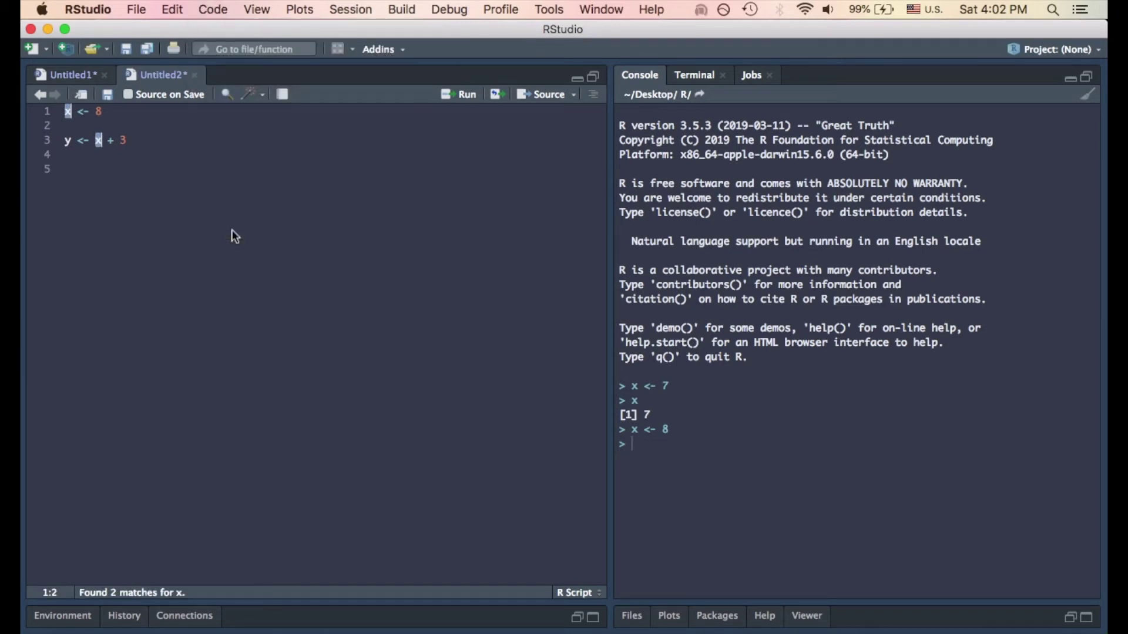
pyautogui.write('m')
pyautogui.click(233, 230)
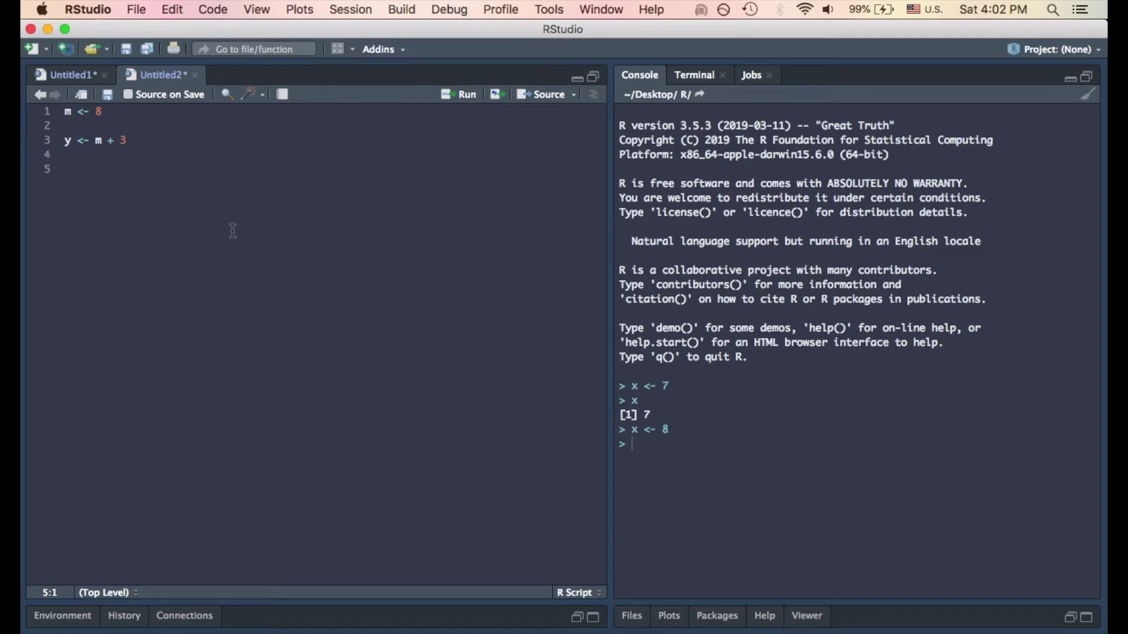
# Add the section header "##### Section 1 #####" on line 5 with x <- list(a = 1, b = 2) beneath it
pyautogui.write('##### Section 1 #####')
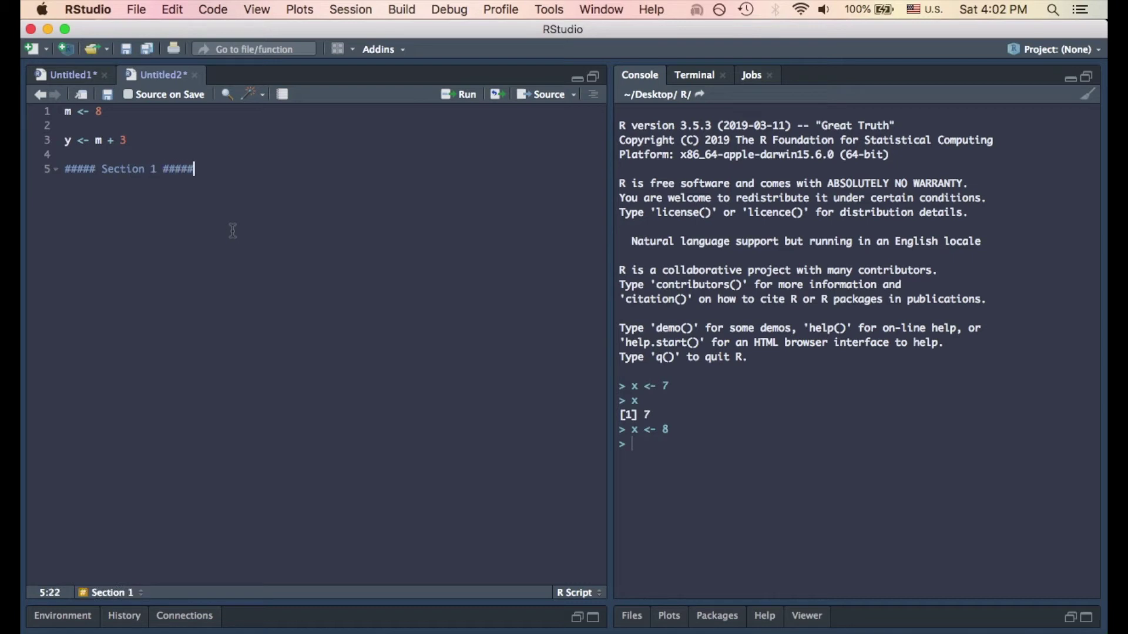
pyautogui.press('Return')
pyautogui.write('x <- list(a = 1, b = 2)')
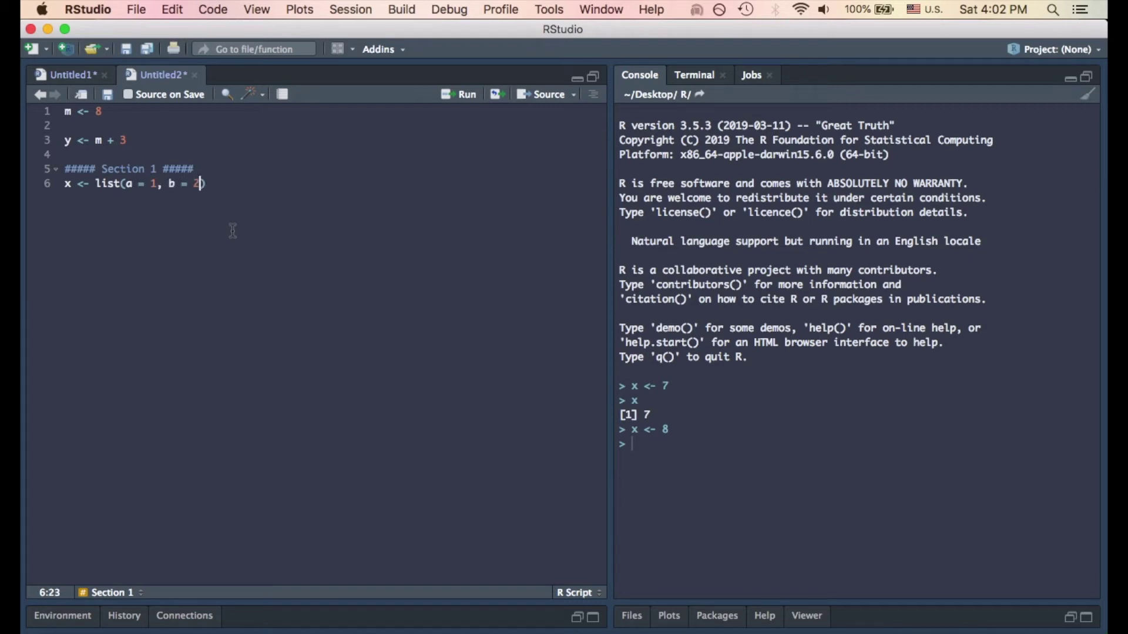
# Add the section header "#------ Section 2 -----" on line 9, leaving two blank lines below the list assignment
pyautogui.press('Return')
pyautogui.press('Return')
pyautogui.press('Return')
pyautogui.write('#')
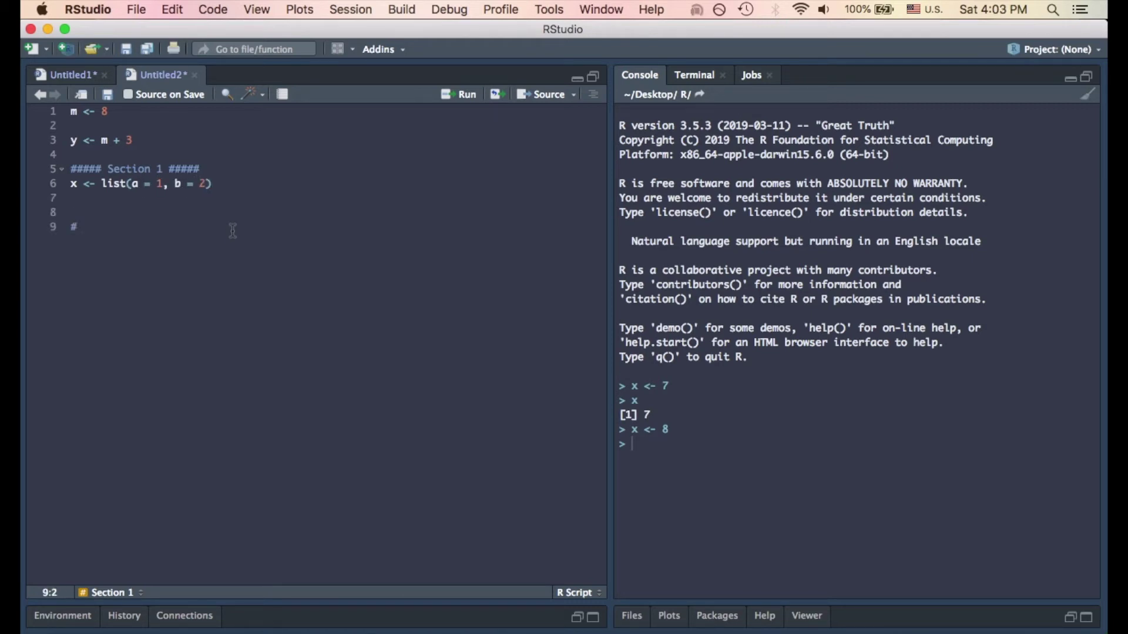
pyautogui.write('------ Section 2 -----')
# Add the section header "# ==== Section 3 ====" on line 12, followed by a new line
pyautogui.press('Return')
pyautogui.press('Return')
pyautogui.press('Return')
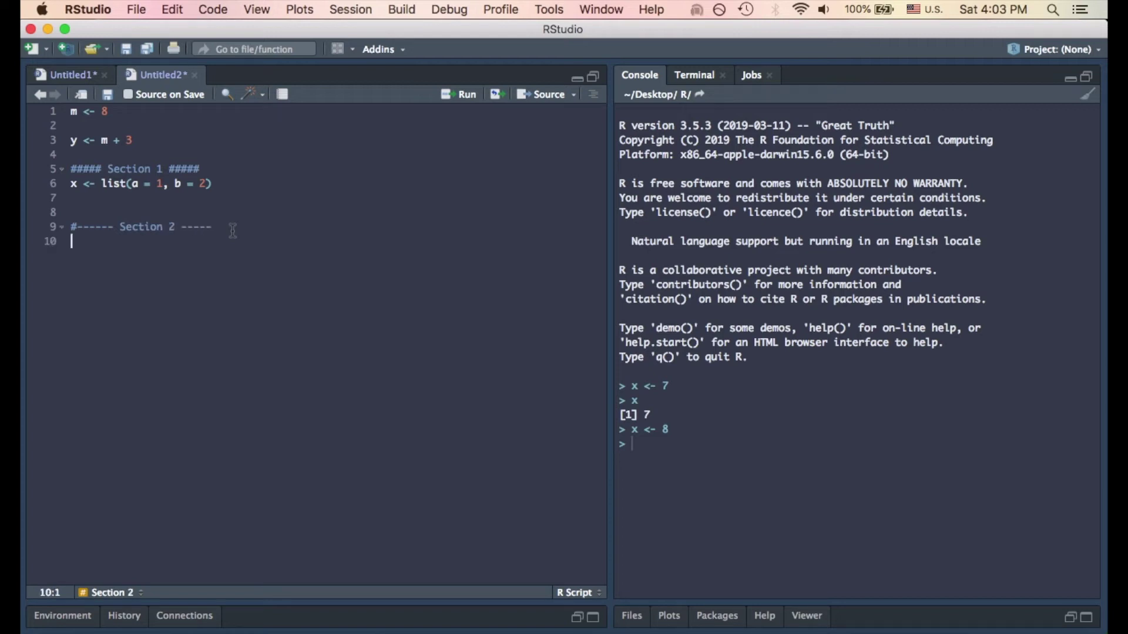
pyautogui.write('# ===== Secti')
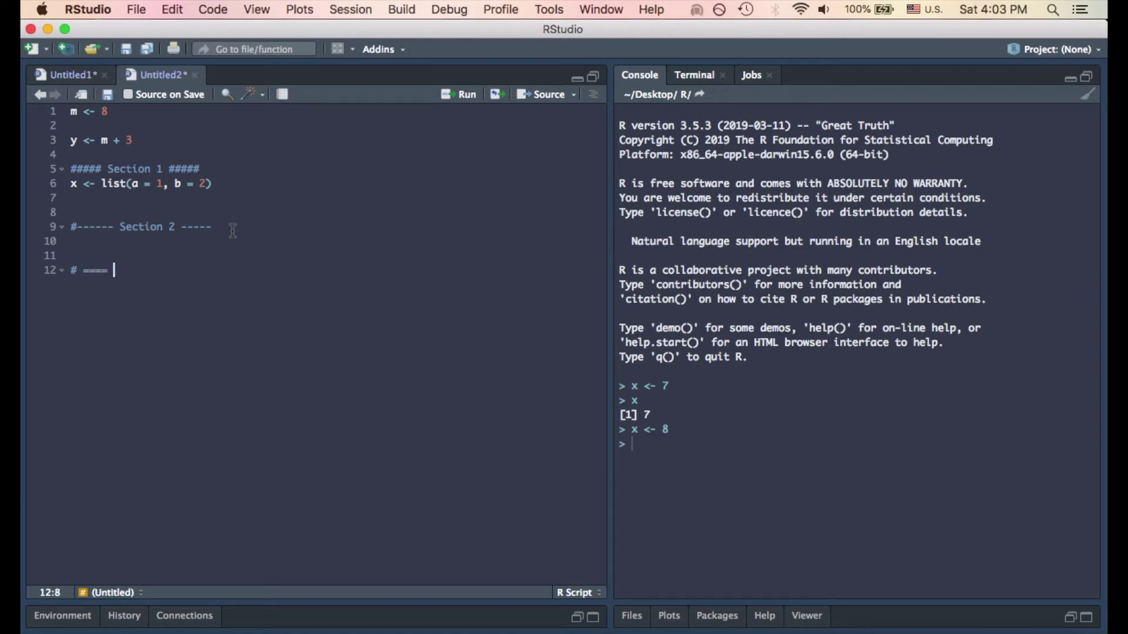
pyautogui.press('BackSpace')
pyautogui.press('BackSpace')
pyautogui.press('BackSpace')
pyautogui.write('tion 3 ====')
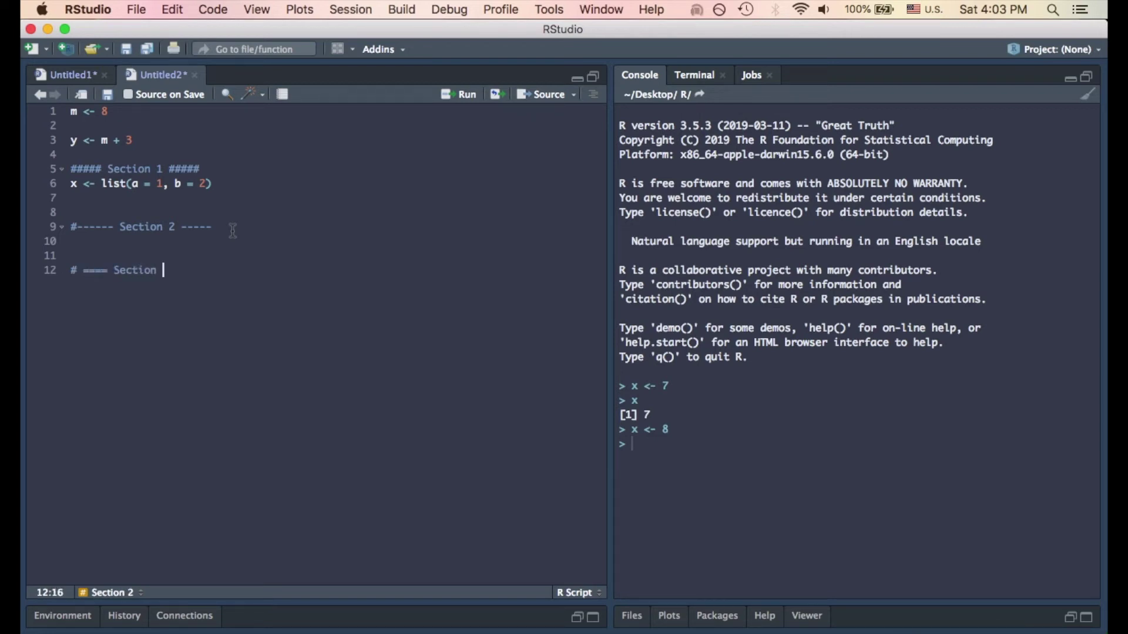
pyautogui.press('Return')
# Fold Sections 1, 2 and 3 in the script, and expand Section 1 again
pyautogui.click(61, 170)
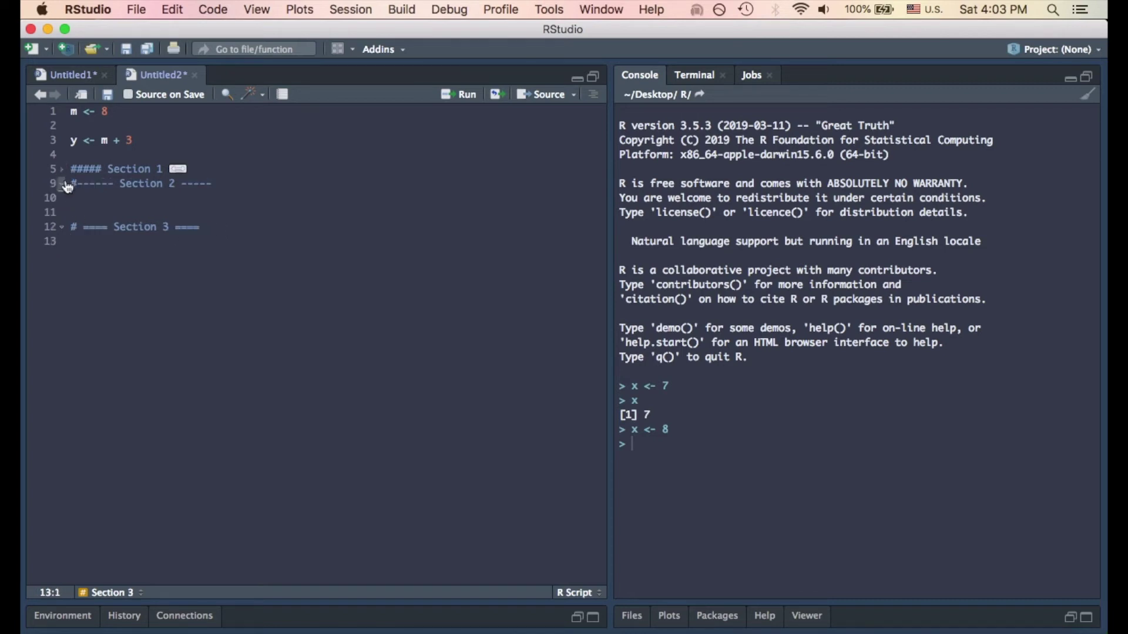
pyautogui.click(61, 184)
pyautogui.click(61, 198)
pyautogui.click(178, 170)
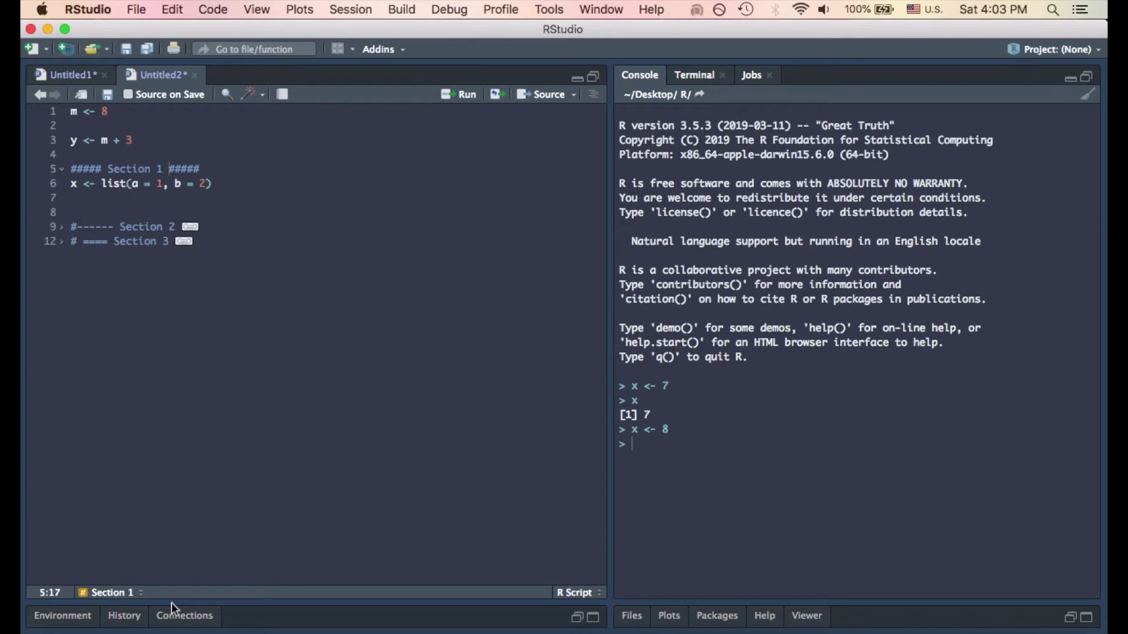
# Jump to Section 2 and Section 3 with the script's section navigator, and fold Section 1
pyautogui.click(140, 593)
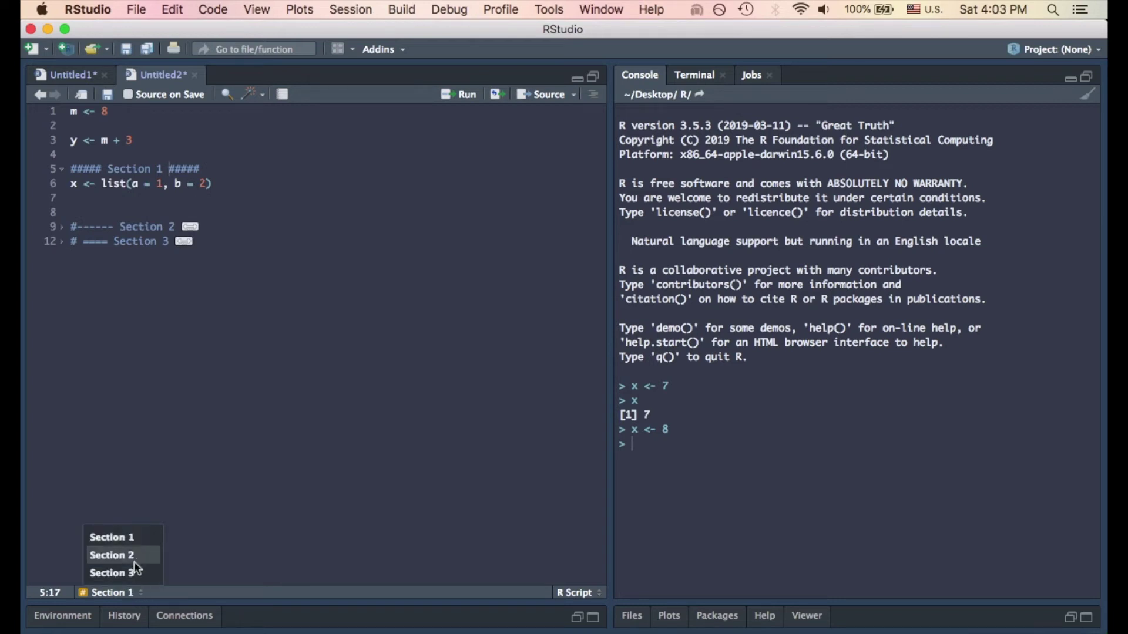
pyautogui.click(112, 556)
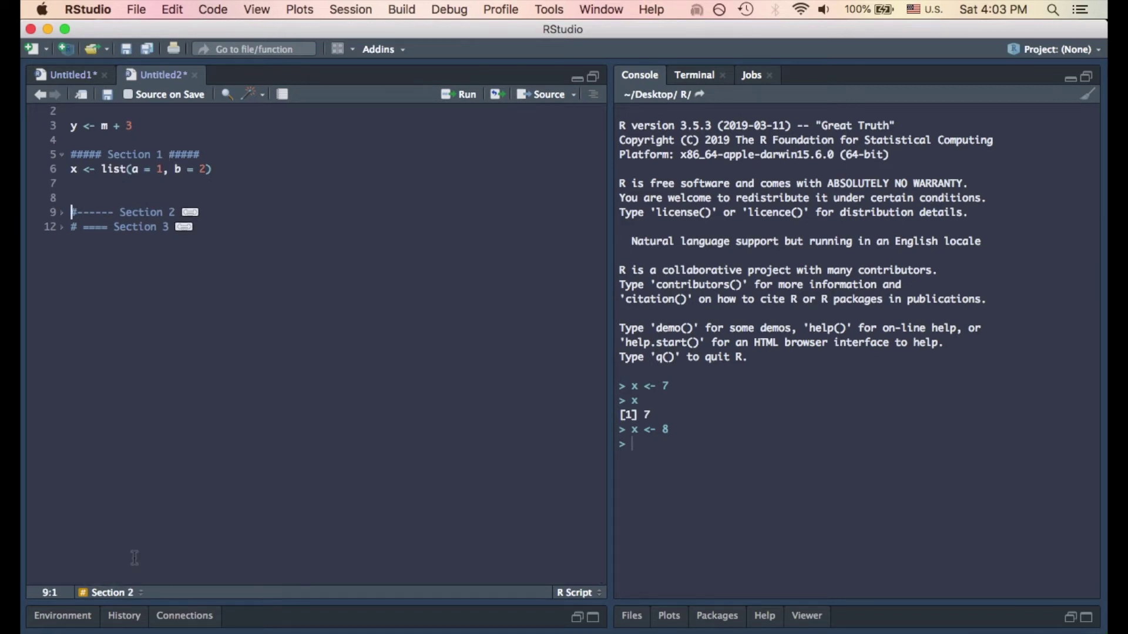
pyautogui.click(142, 591)
pyautogui.click(129, 578)
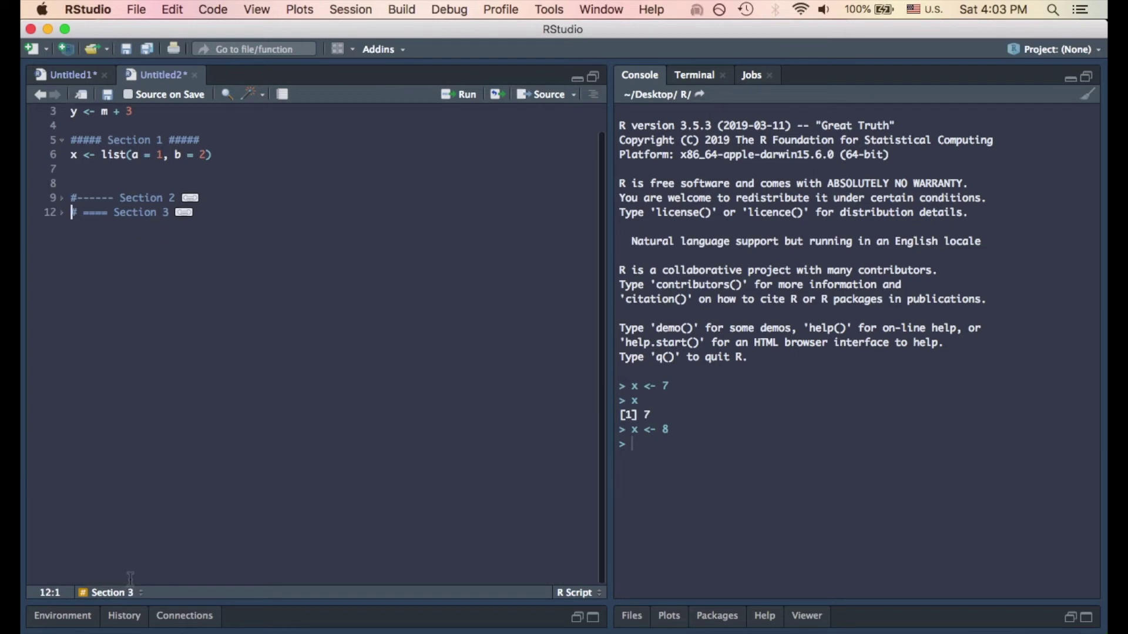
pyautogui.click(61, 141)
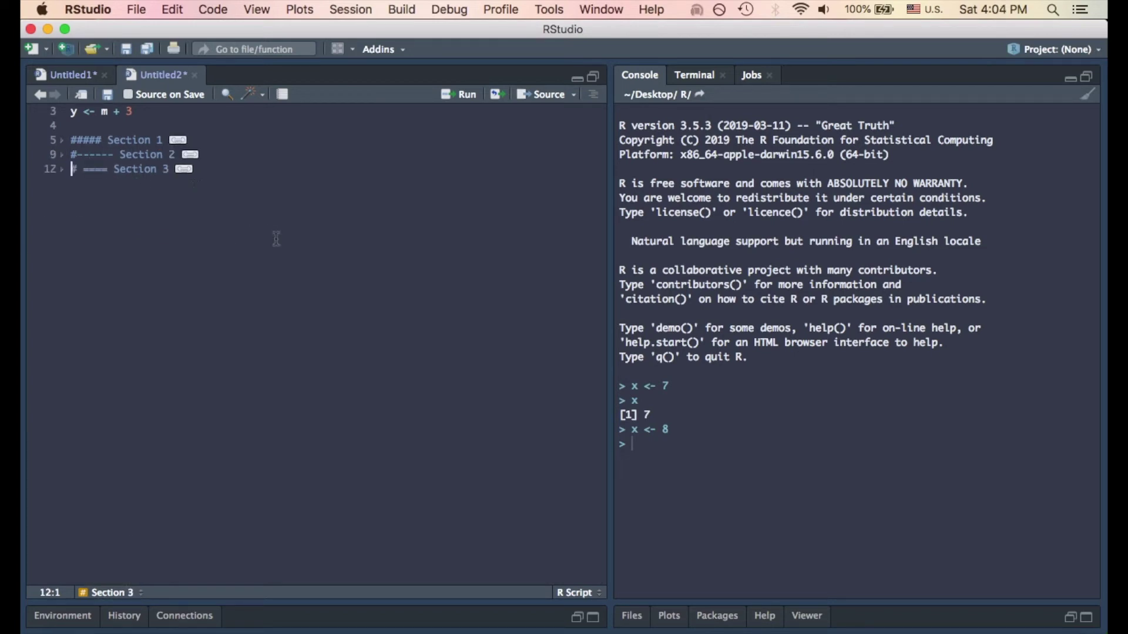
# Save the script as example_script.R in the R folder
pyautogui.click(108, 100)
pyautogui.write('example')
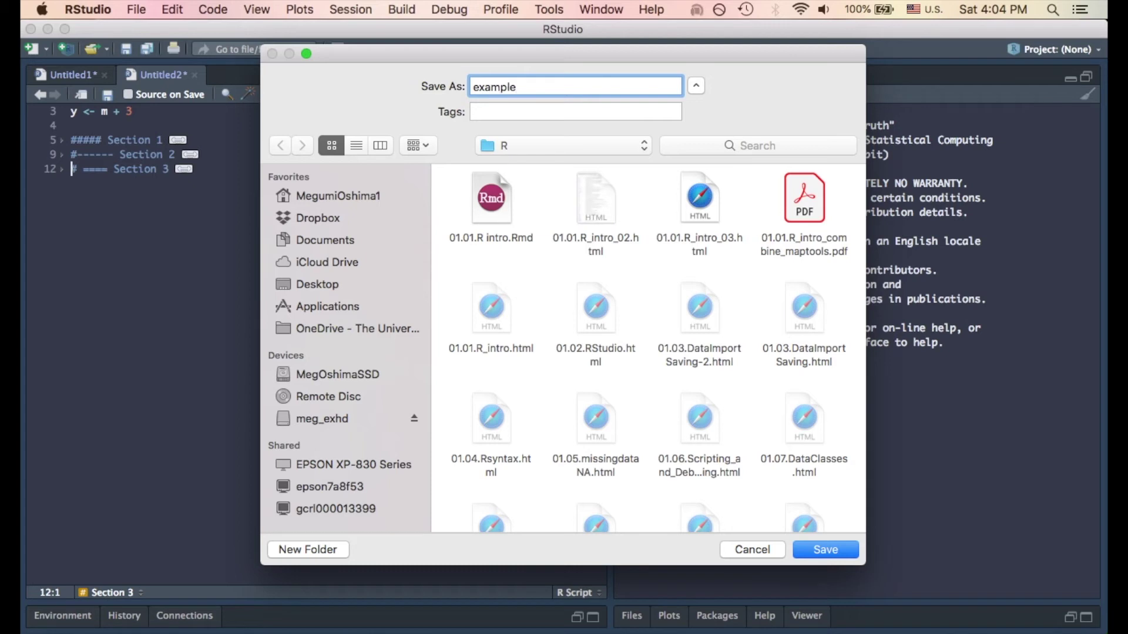
pyautogui.write('_S')
pyautogui.press('BackSpace')
pyautogui.write('script.R')
pyautogui.press('Return')
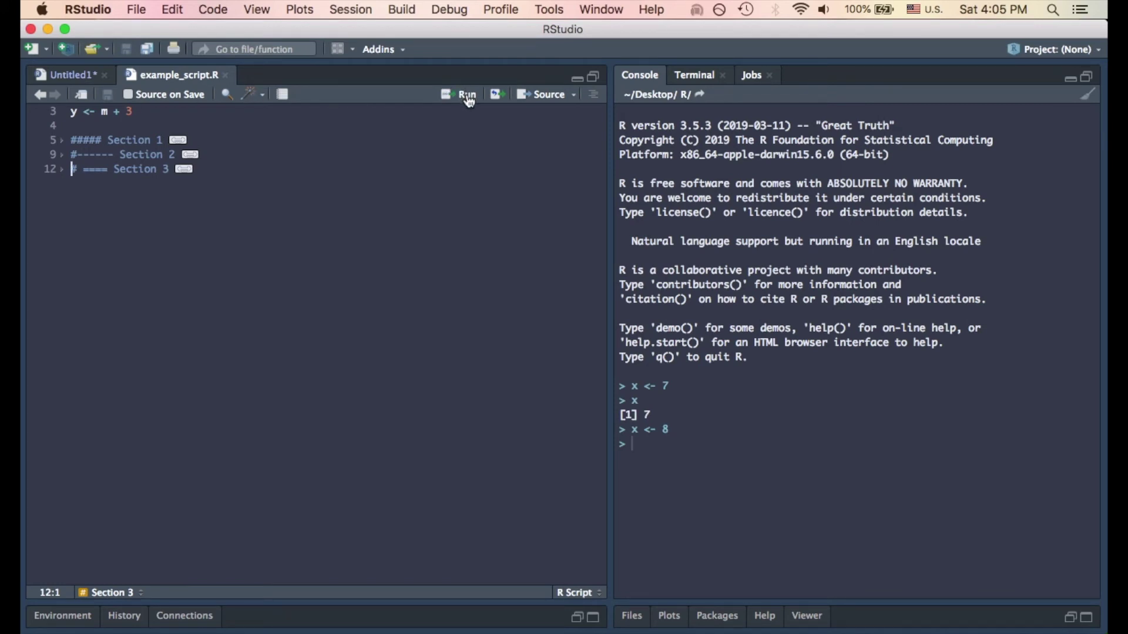
# Run example_script.R as a local job without copying its results, and return to the Console via the job list
pyautogui.click(575, 97)
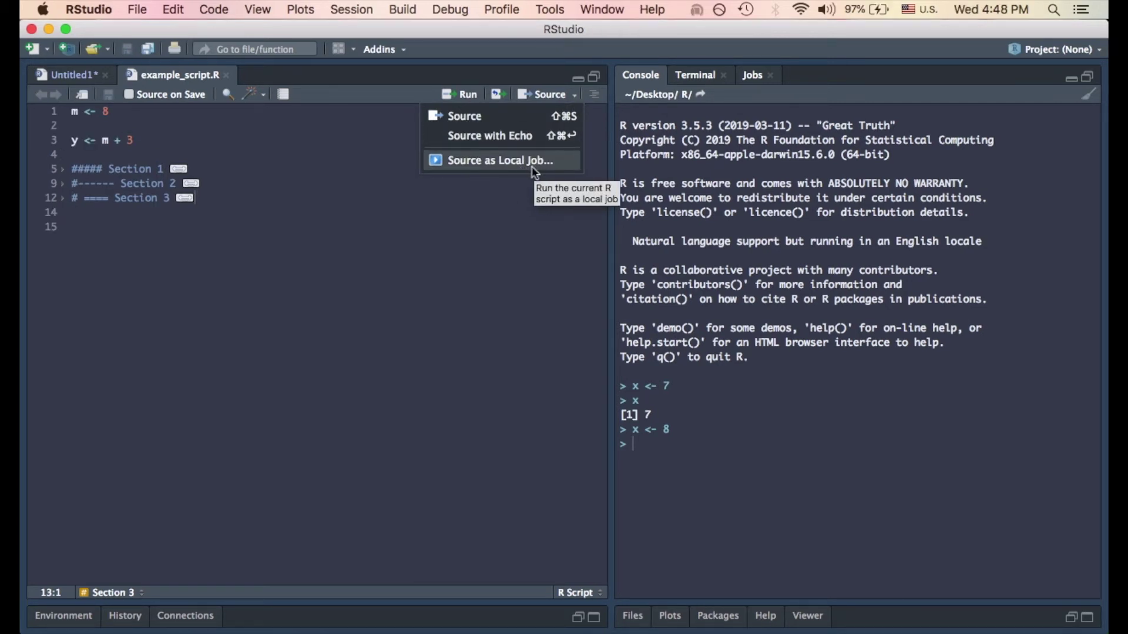
pyautogui.click(531, 167)
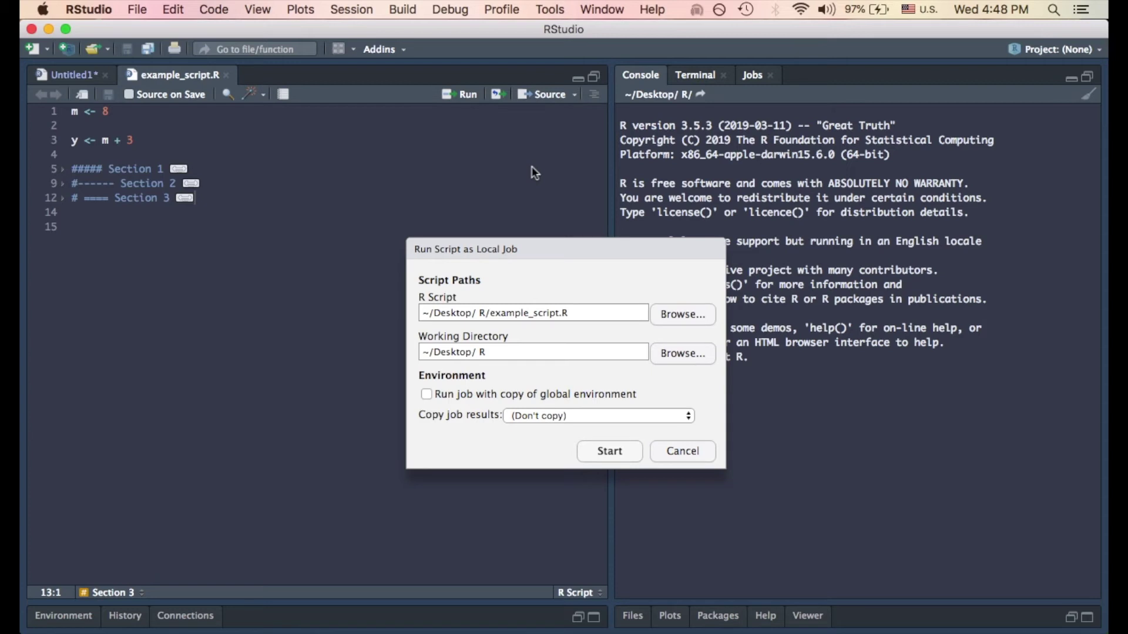
pyautogui.click(609, 451)
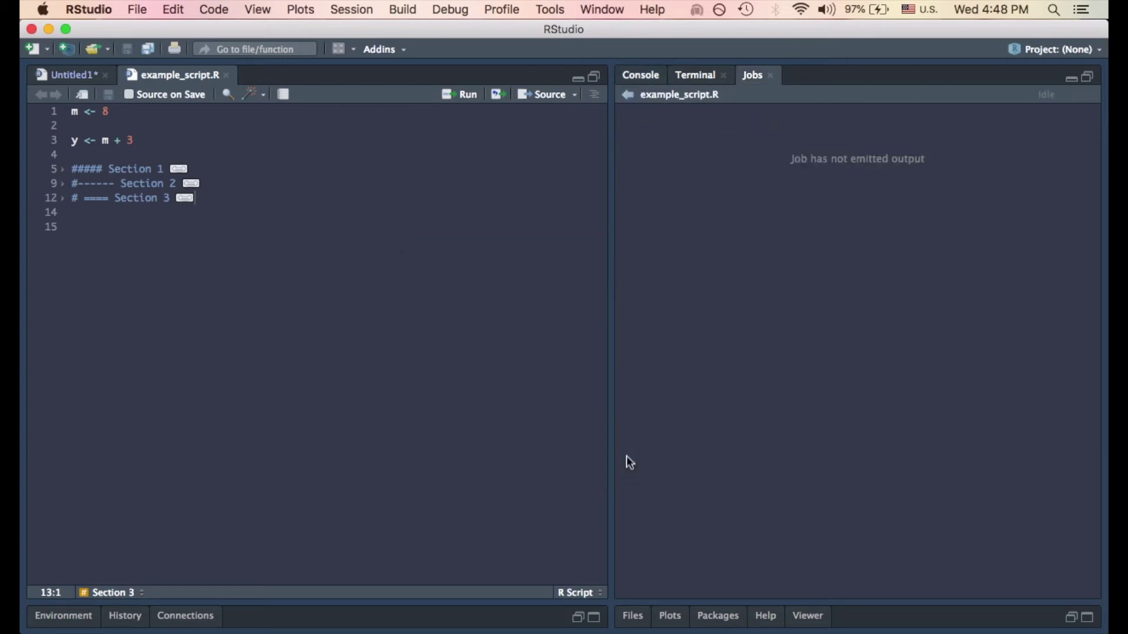
pyautogui.click(638, 98)
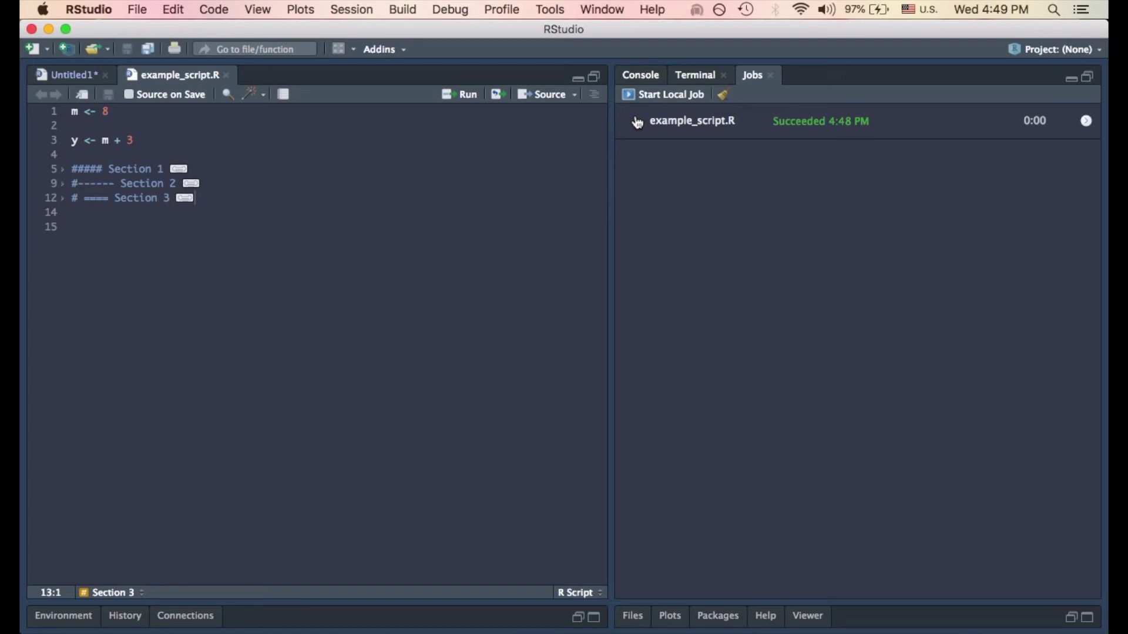
pyautogui.click(641, 76)
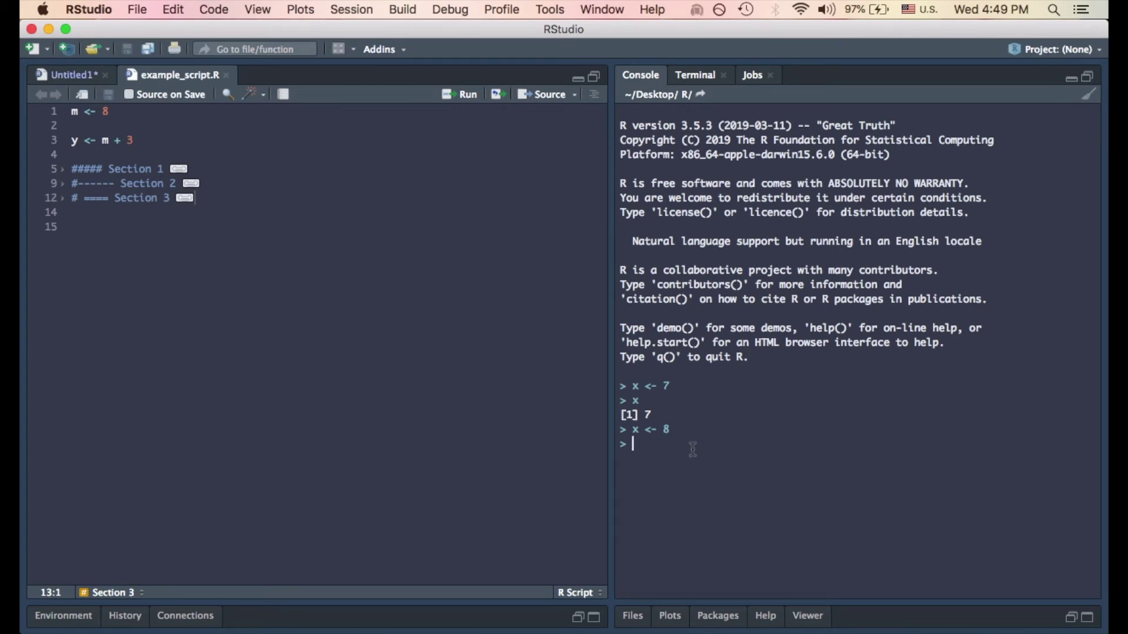
# Restore the Files/Packages pane and load the dplyr package from the list of installed packages
pyautogui.click(634, 614)
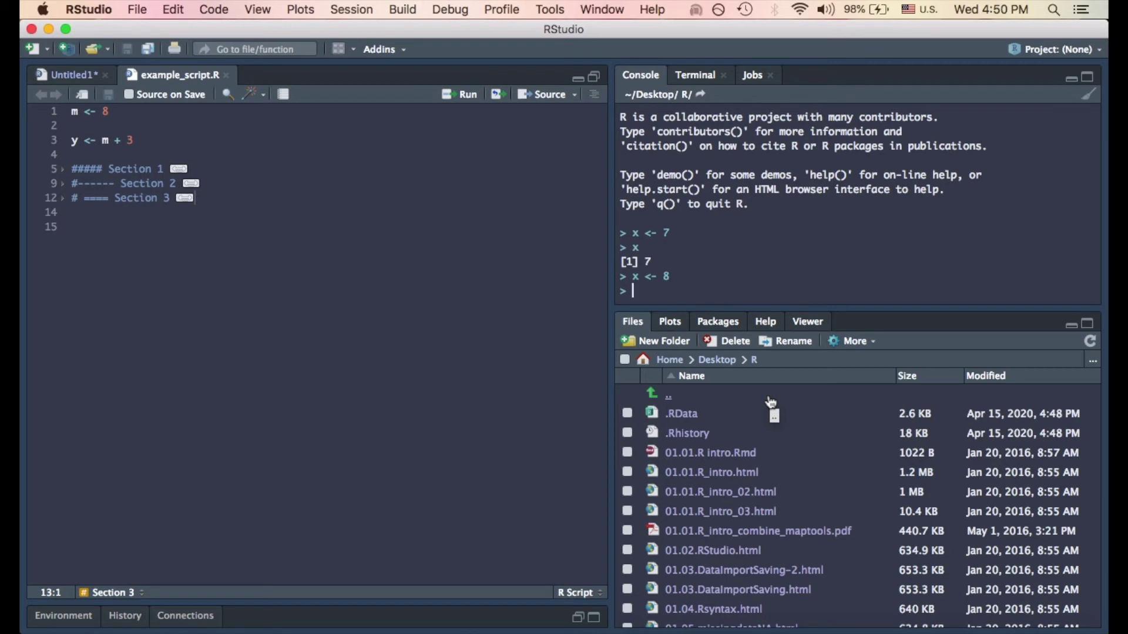
pyautogui.click(722, 322)
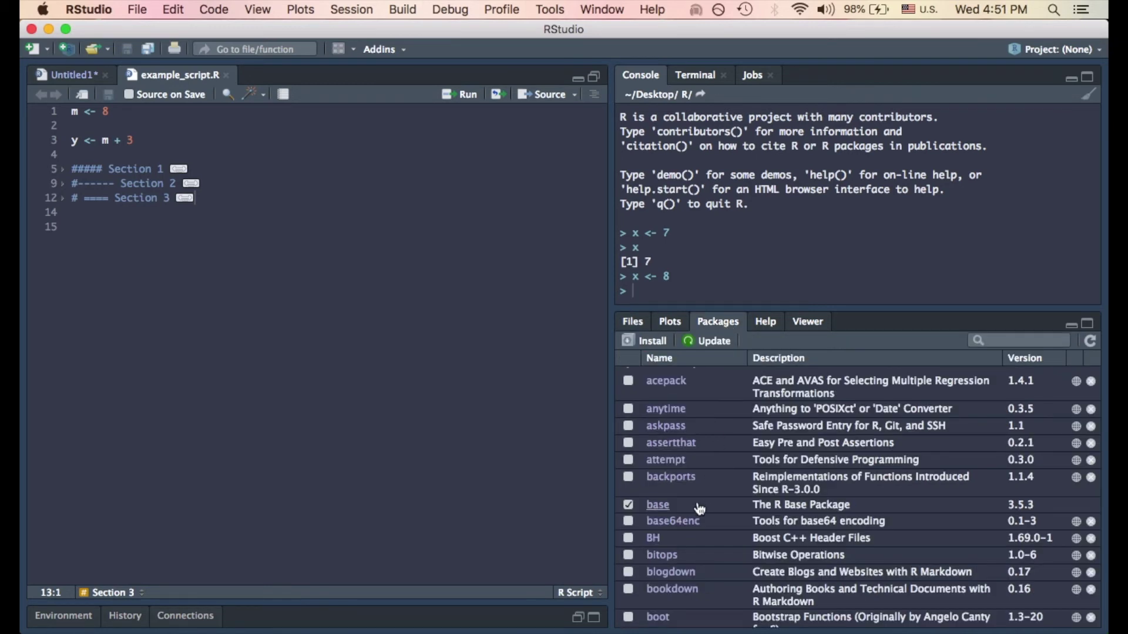
pyautogui.scroll(-10, 699, 509)
pyautogui.scroll(-10, 699, 509)
pyautogui.scroll(-4, 699, 508)
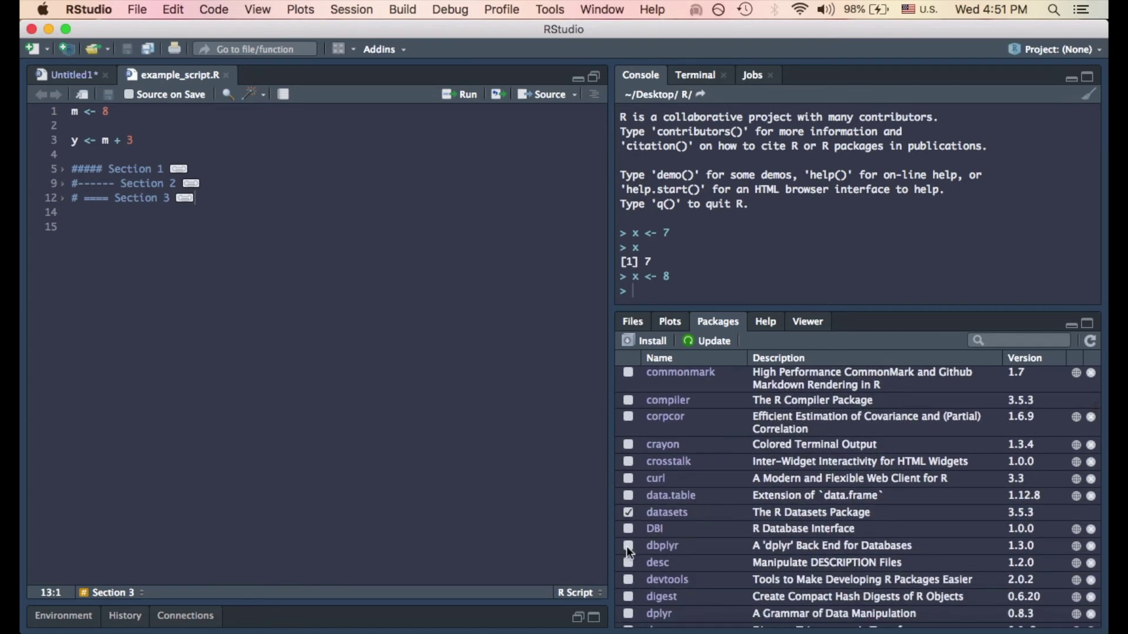
pyautogui.click(628, 614)
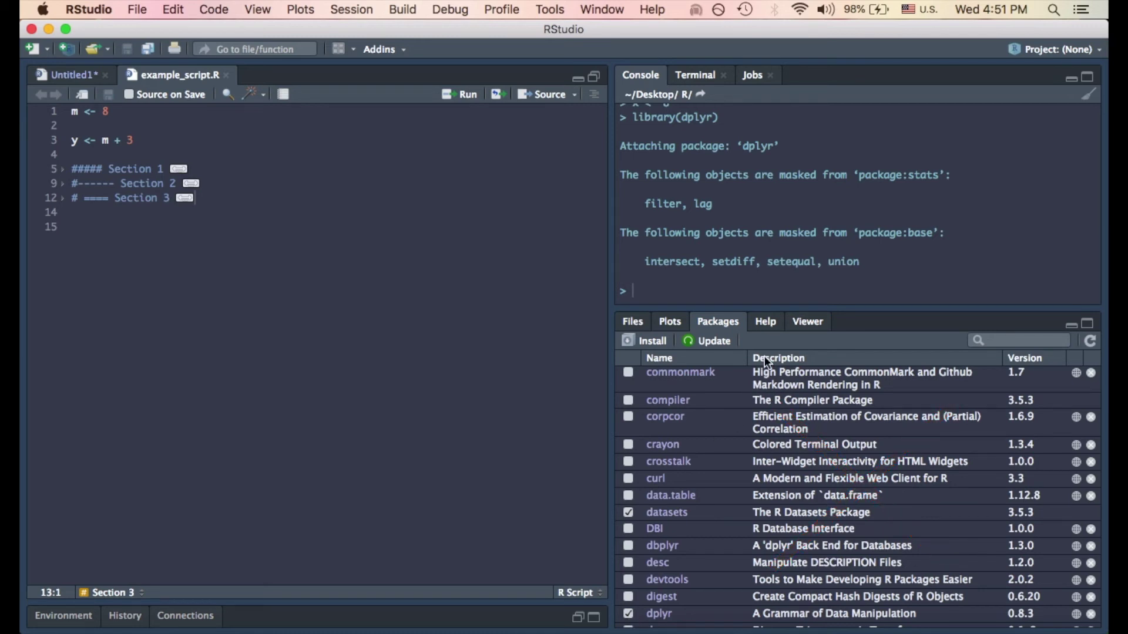
# Search the R help for "filter" and open the dplyr::filter documentation page
pyautogui.click(767, 323)
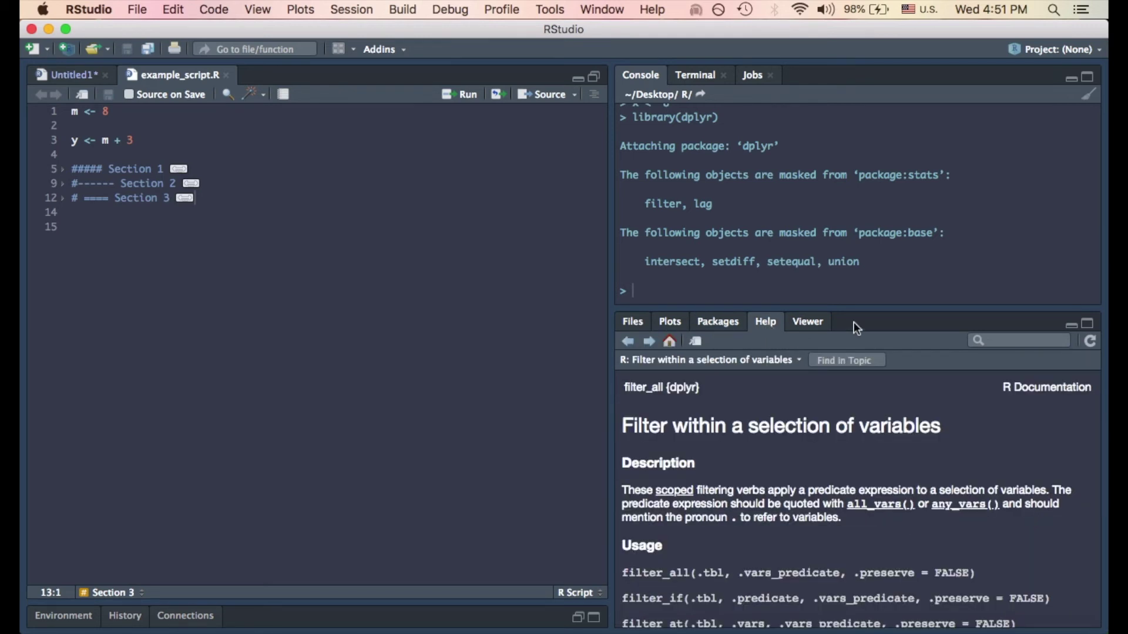
pyautogui.write('filter')
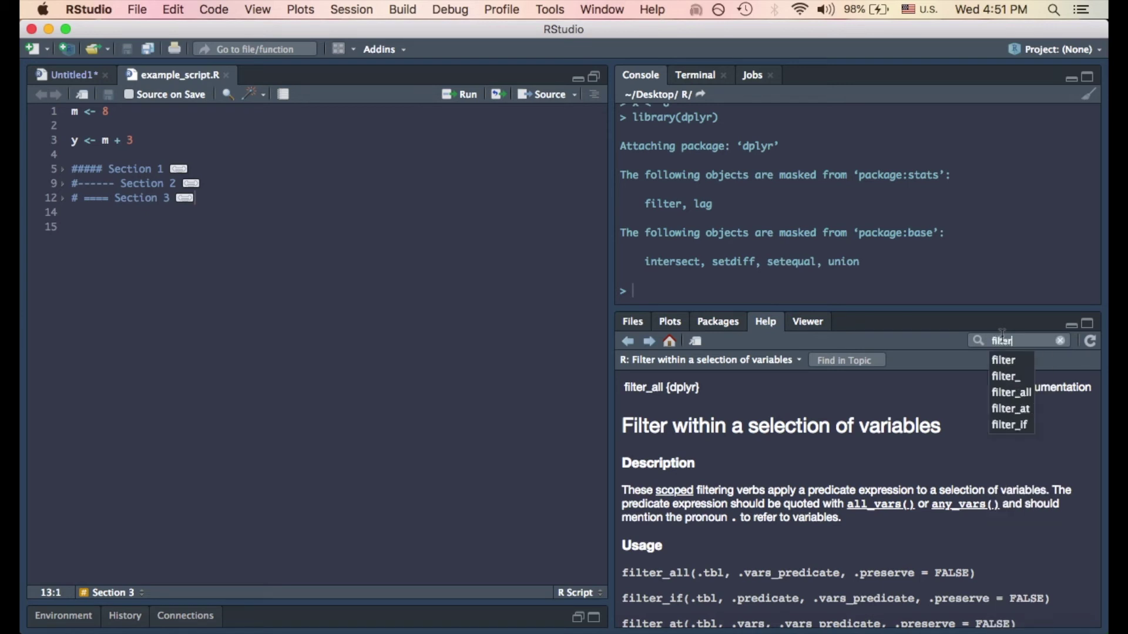
pyautogui.press('Return')
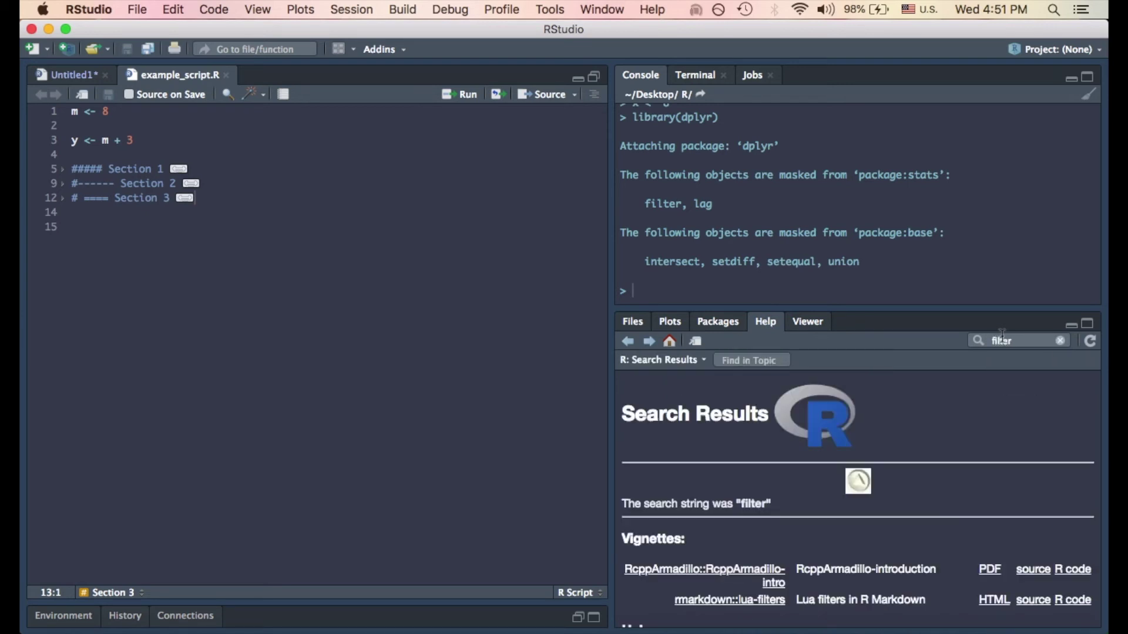
pyautogui.scroll(-5, 960, 510)
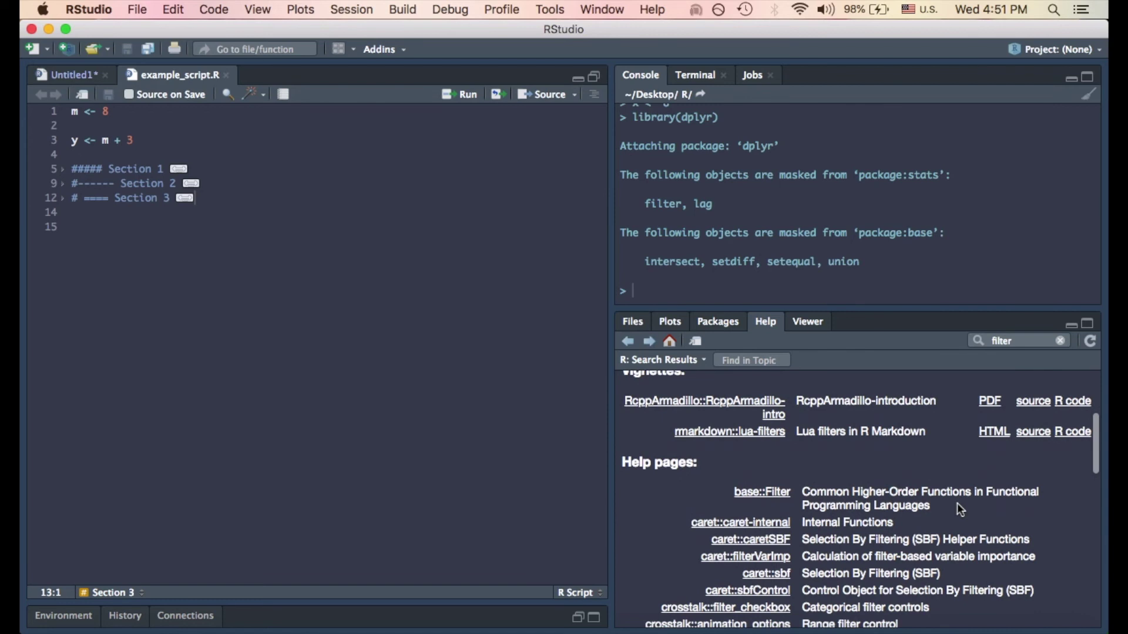
pyautogui.scroll(-3, 958, 509)
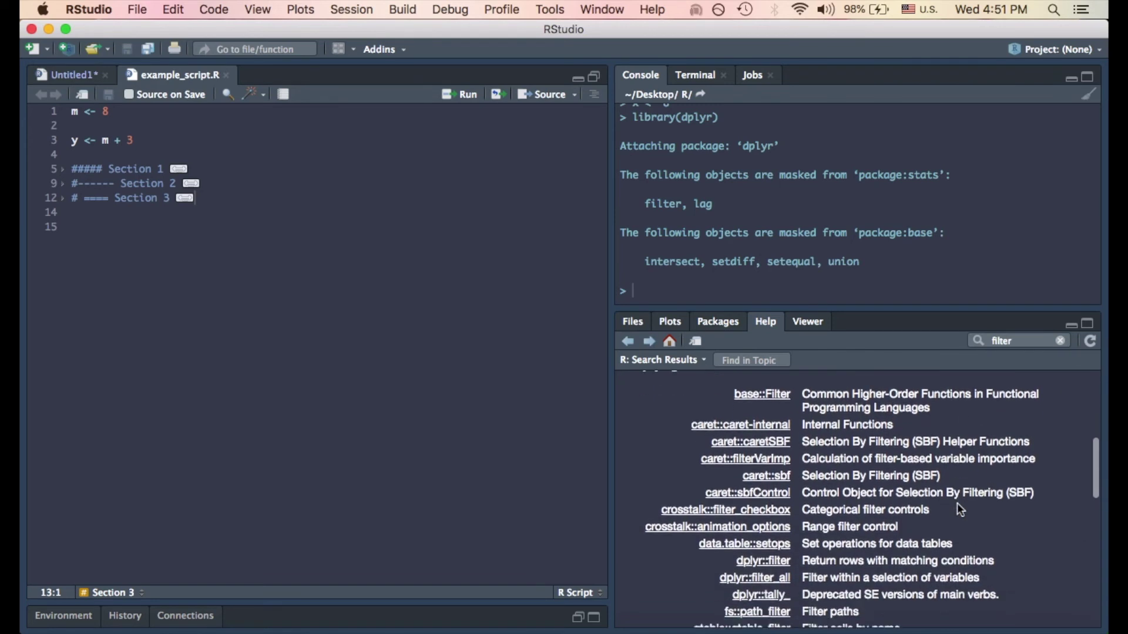
pyautogui.scroll(-1, 957, 503)
pyautogui.scroll(-1, 942, 505)
pyautogui.scroll(-2, 942, 505)
pyautogui.click(773, 506)
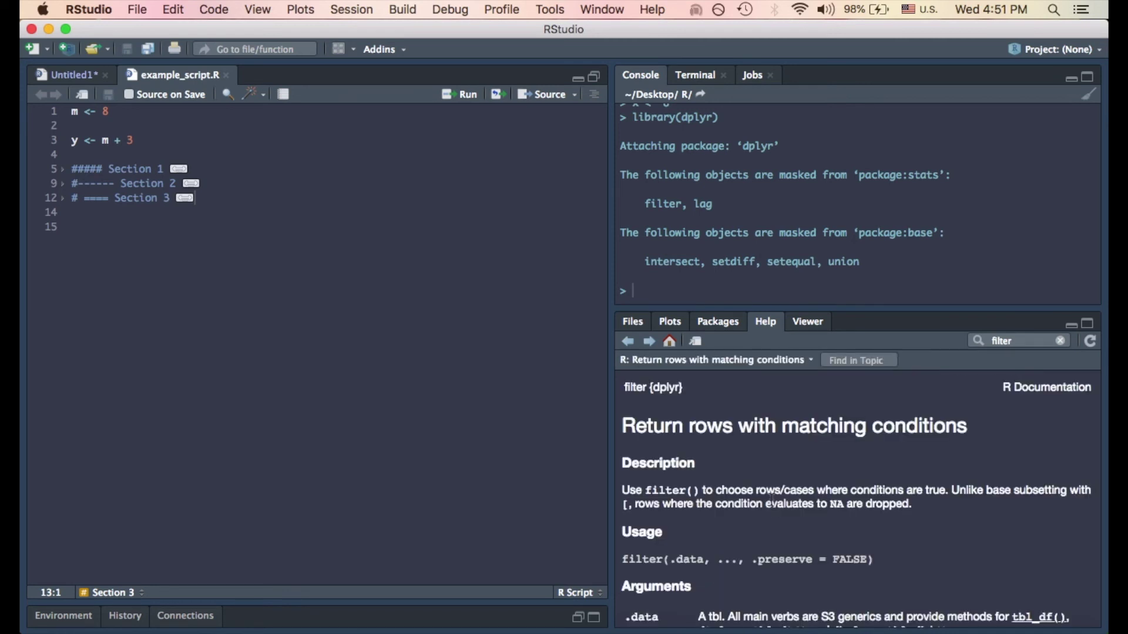
# Read through the dplyr filter help page down to its examples and open the linked filter_all documentation
pyautogui.scroll(-6, 771, 498)
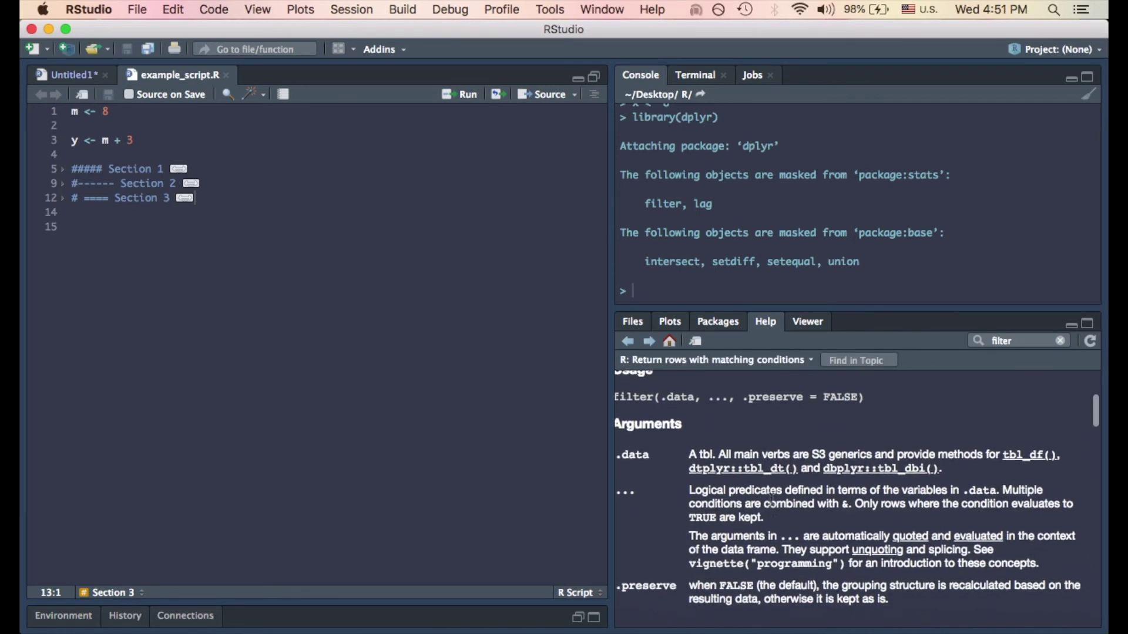
pyautogui.scroll(-5, 772, 498)
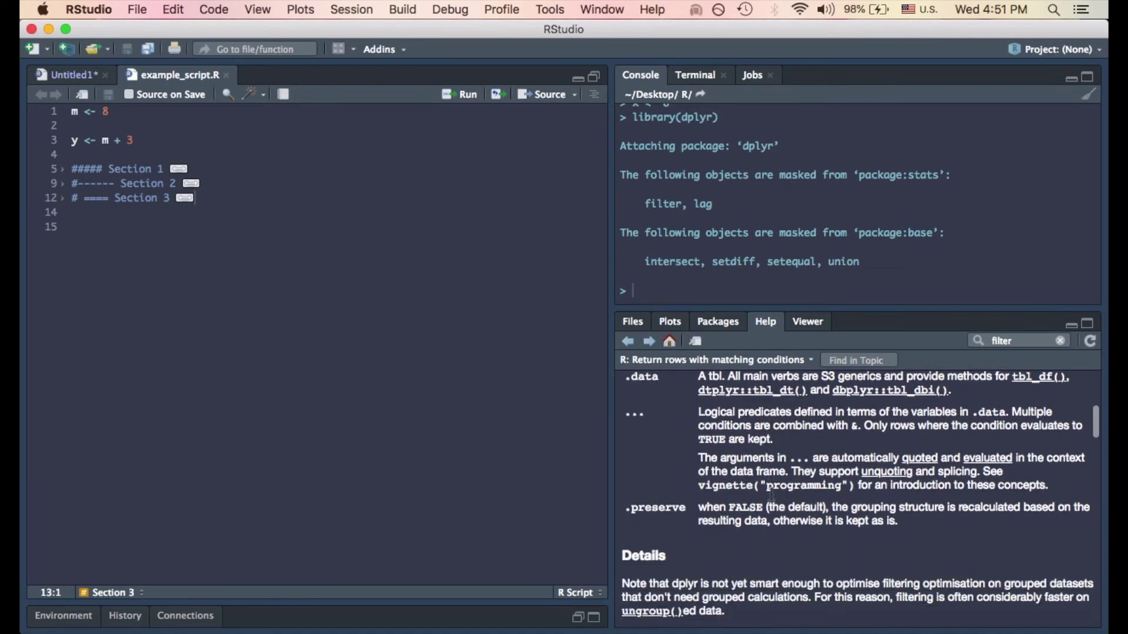
pyautogui.scroll(-6, 772, 493)
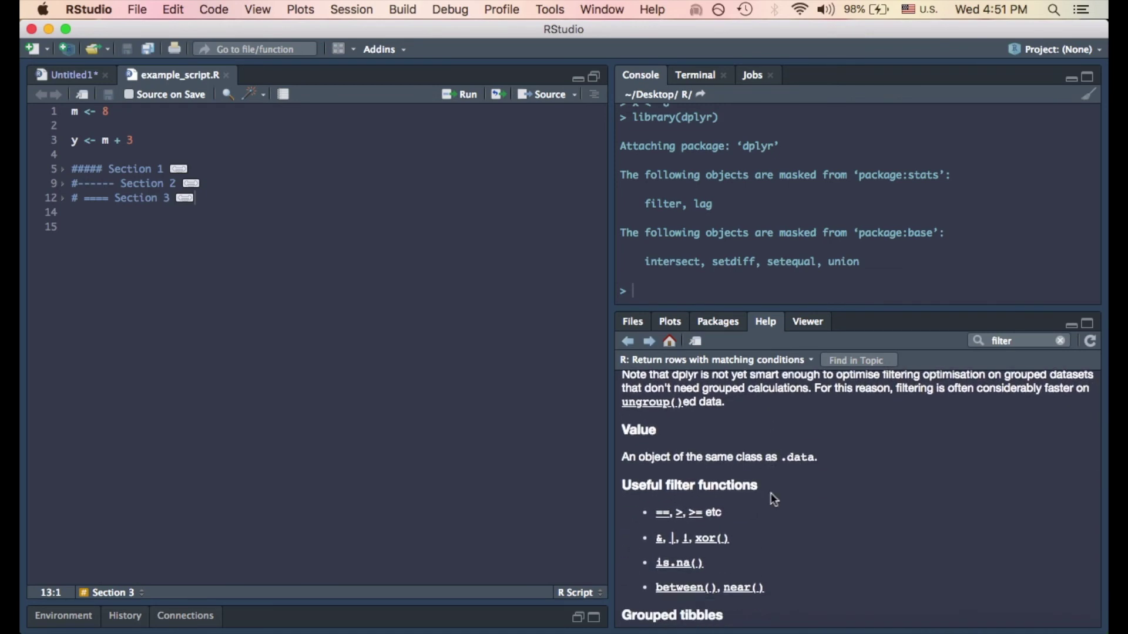
pyautogui.scroll(-20, 774, 499)
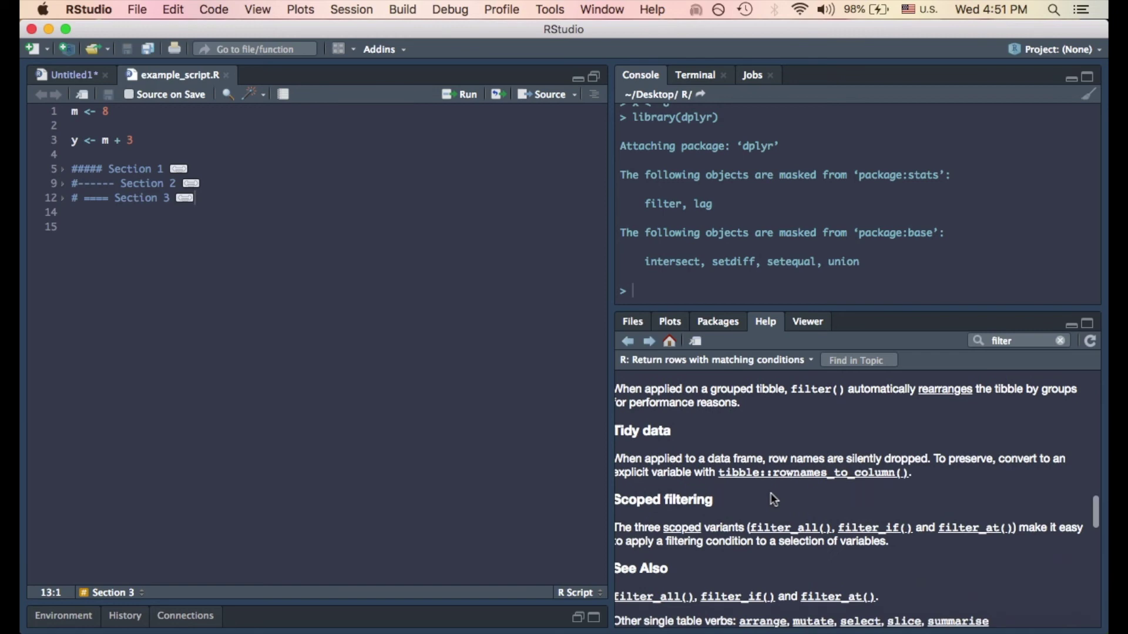
pyautogui.scroll(-11, 774, 499)
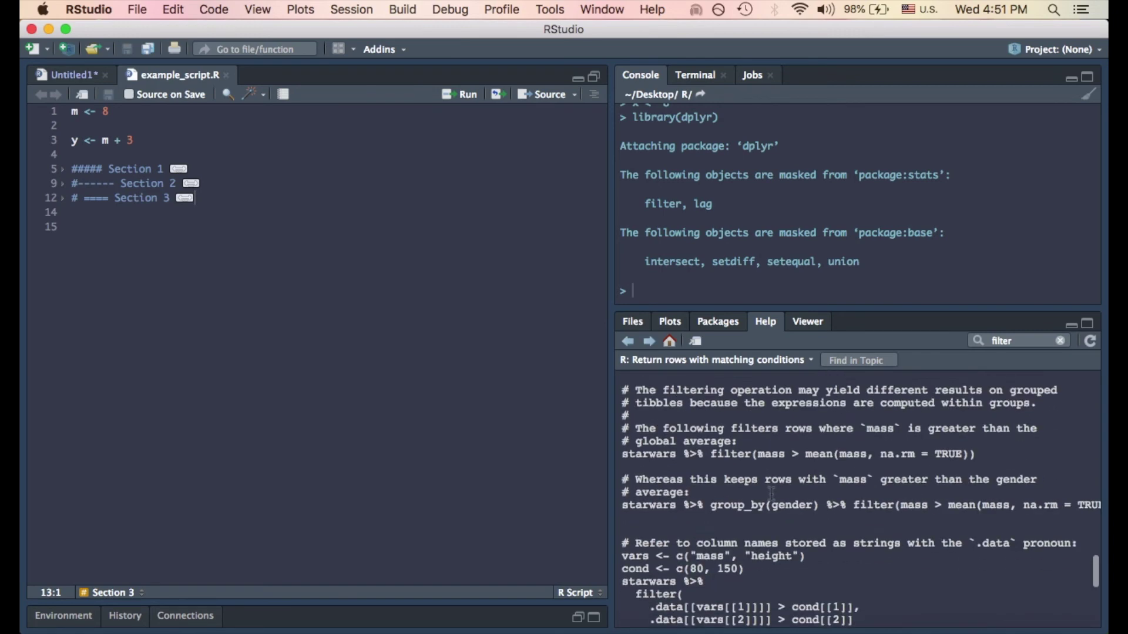
pyautogui.scroll(-5, 771, 495)
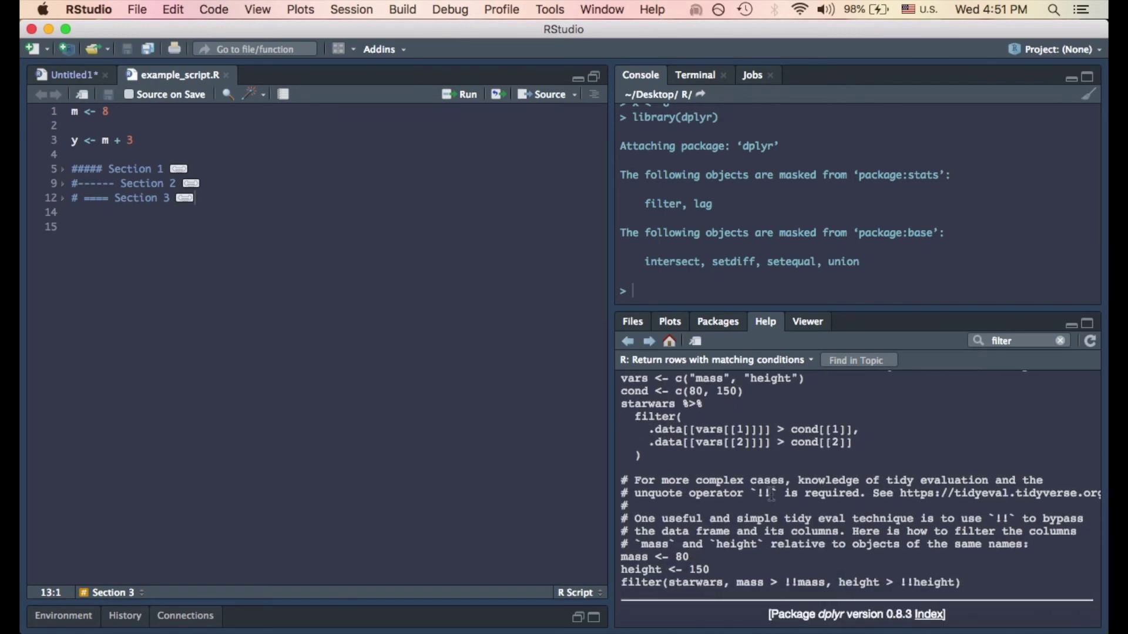
pyautogui.scroll(16, 772, 495)
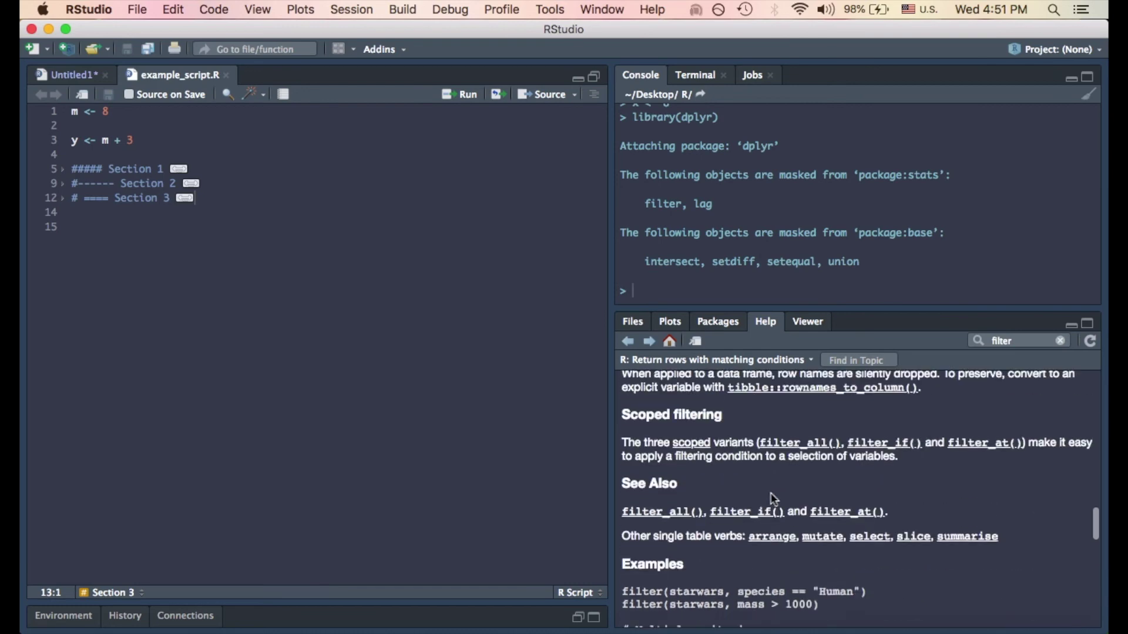
pyautogui.click(671, 513)
pyautogui.scroll(-5, 728, 545)
pyautogui.scroll(5, 727, 545)
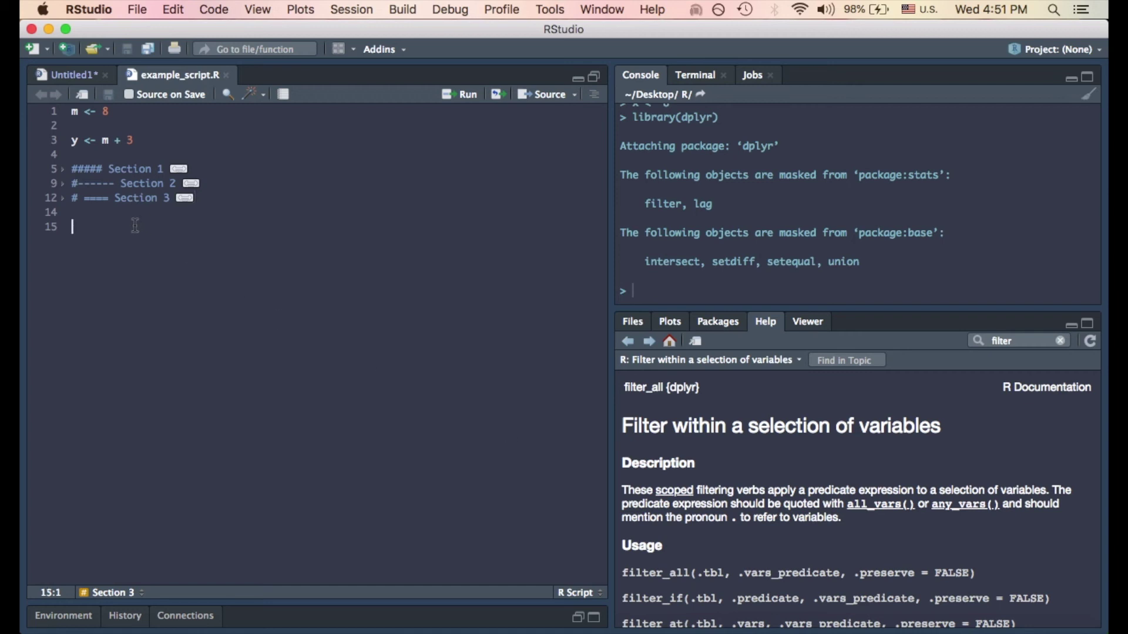
# Add library(ggplot2) and head(iris) at the end of example_script.R and run both lines
pyautogui.write('library(ggplot2)')
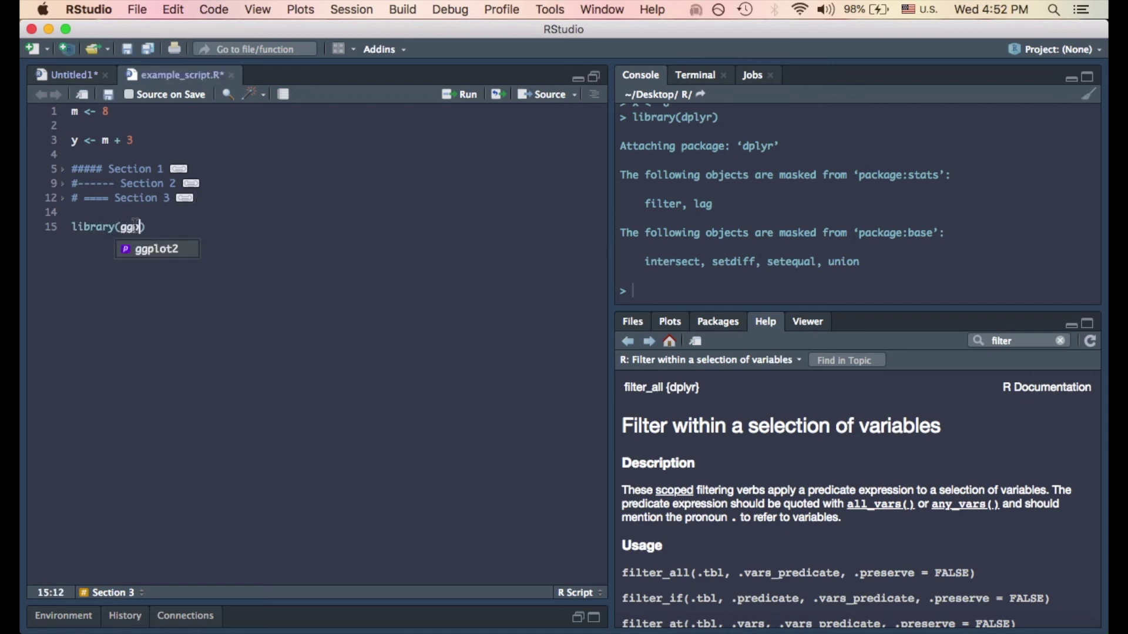
pyautogui.press('super+Return')
pyautogui.write('head(iris')
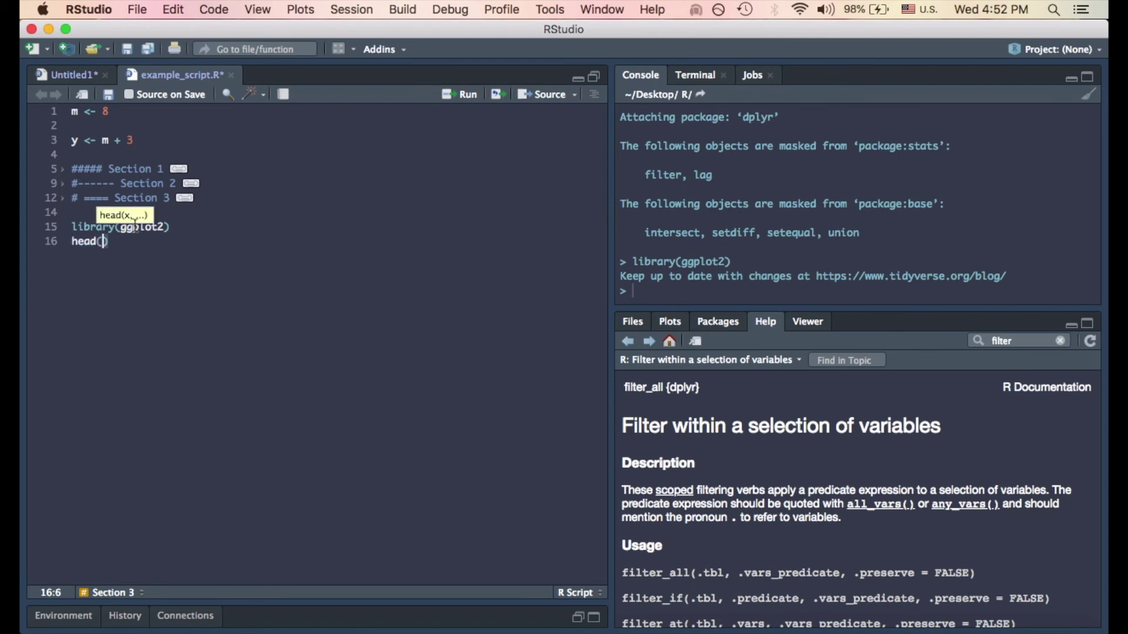
pyautogui.press('super+Return')
# Write and run a ggplot line chart of iris with x = Sepal.Length and y = Petal.Length using geom_line()
pyautogui.press('Return')
pyautogui.write('gg')
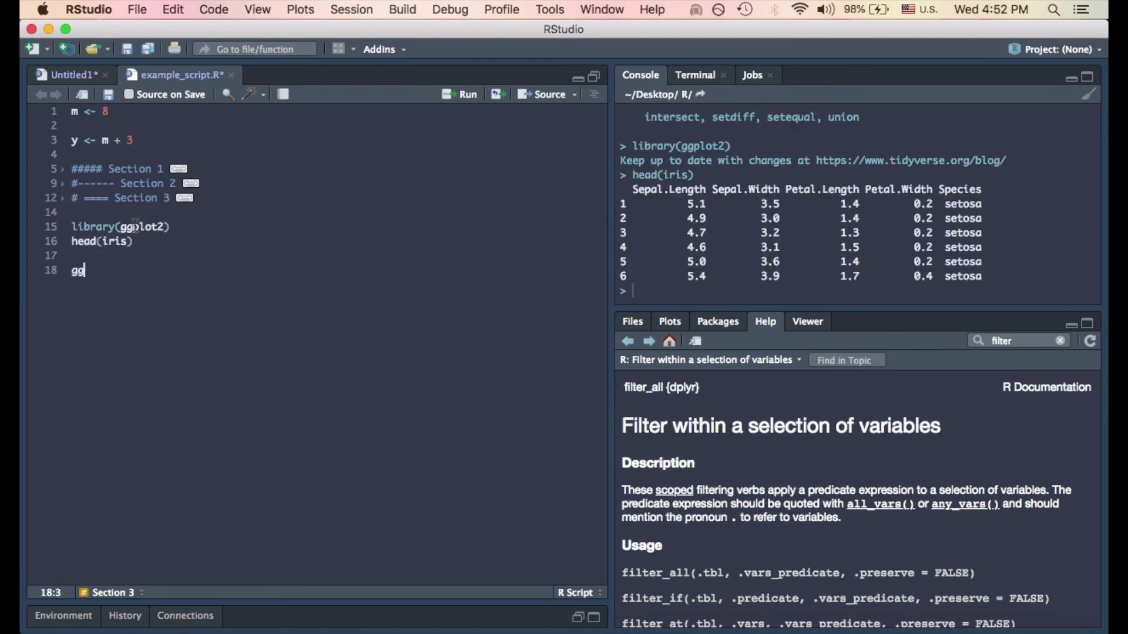
pyautogui.write('plot(data = iris, aes(x = ')
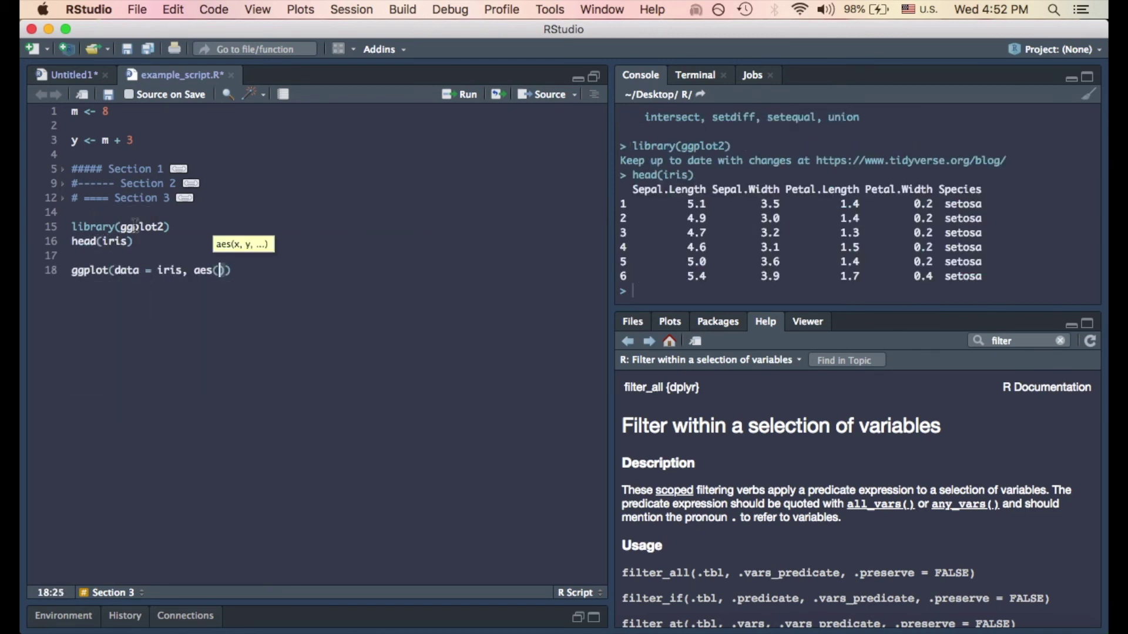
pyautogui.write('Sepal.Length, y = P')
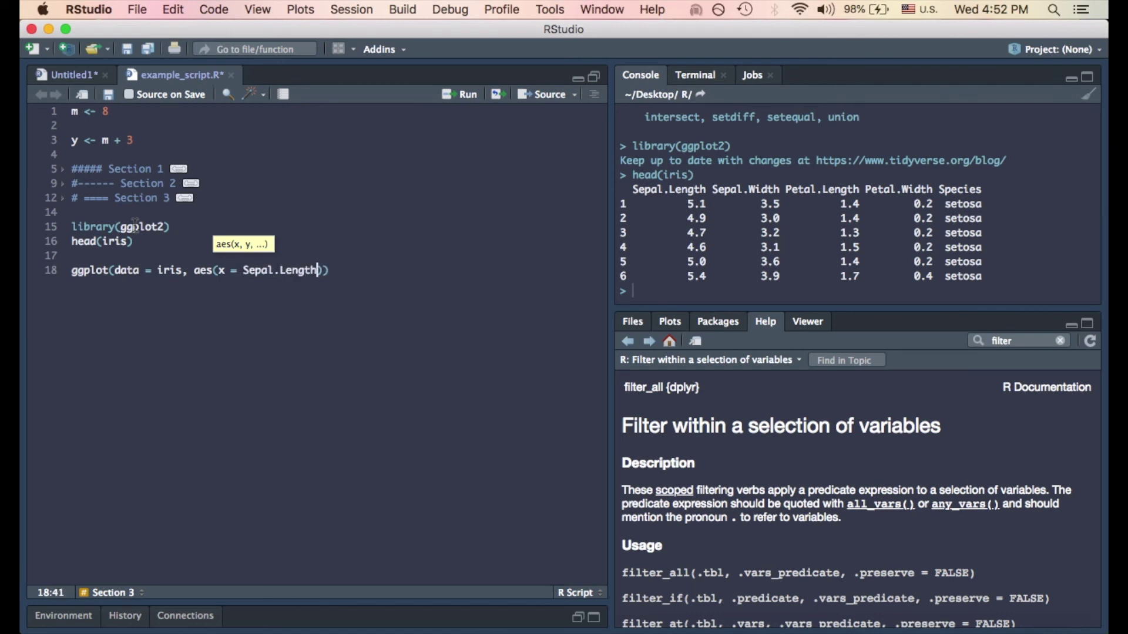
pyautogui.write('etal.Length')
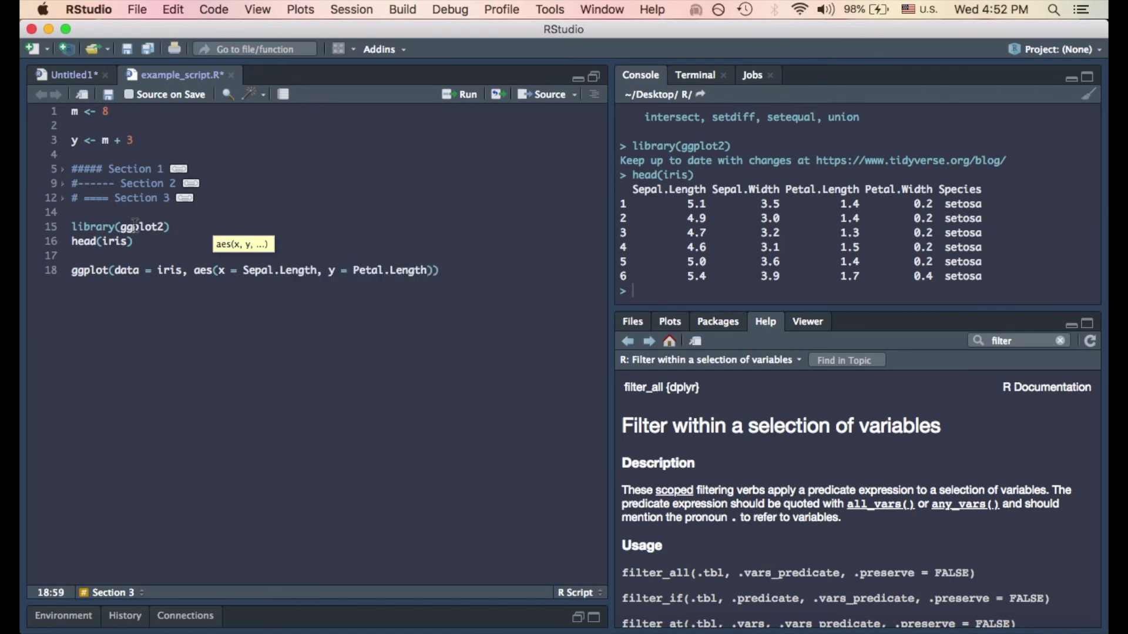
pyautogui.write(')) + geom_line')
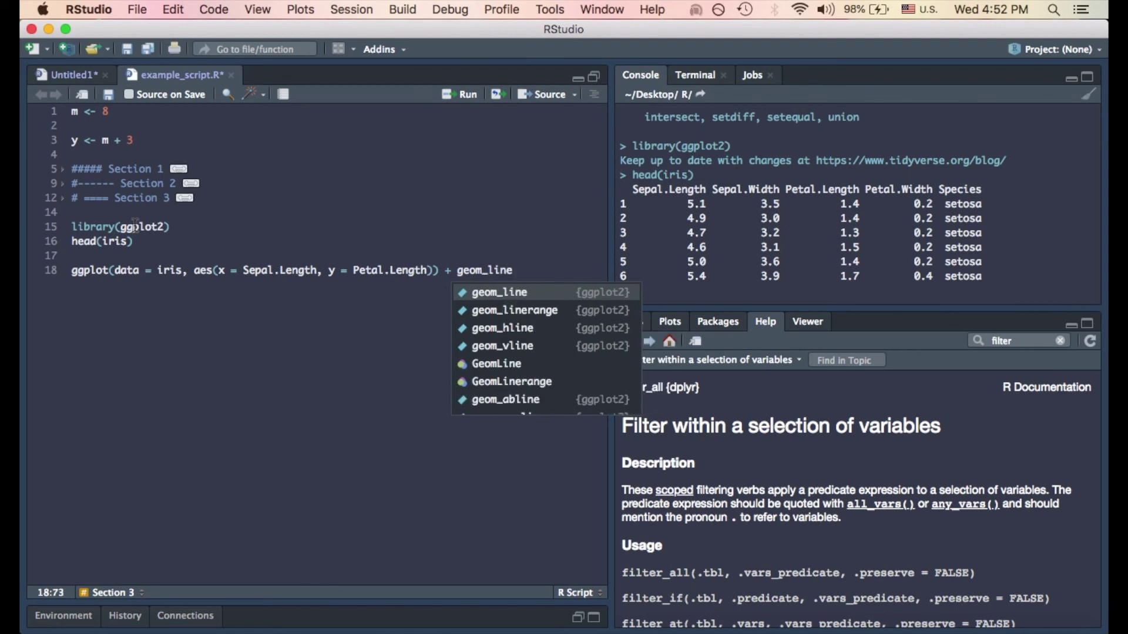
pyautogui.press('Return')
pyautogui.hotkey('ctrl', 'Return')
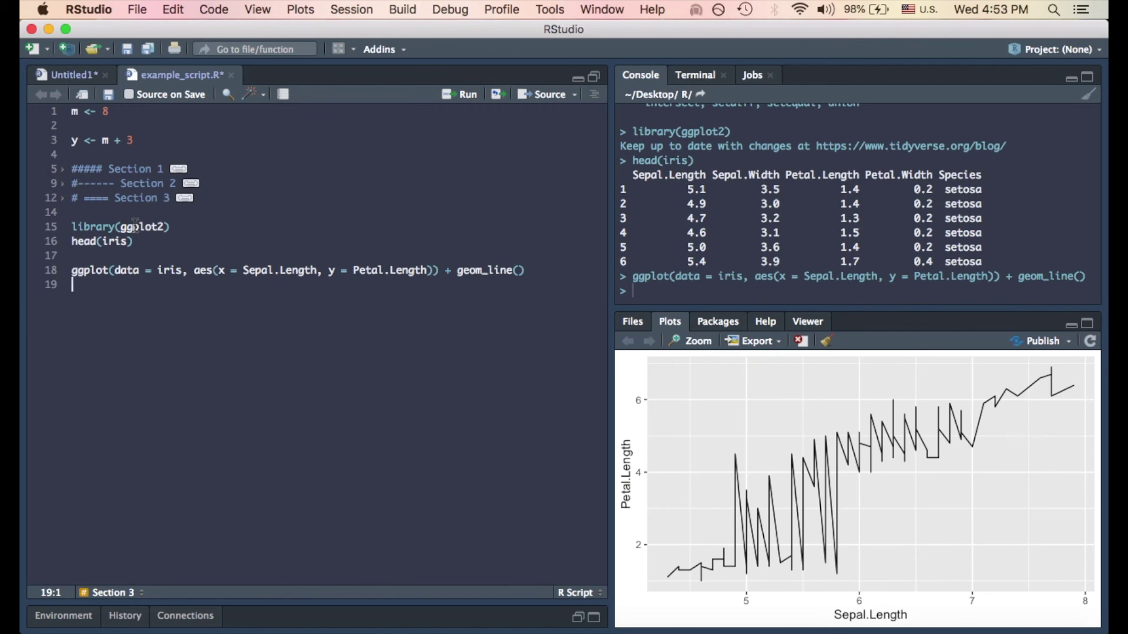
# Clear all plots from the history and redraw the iris plot with geom_line() replaced by geom_point()
pyautogui.click(825, 345)
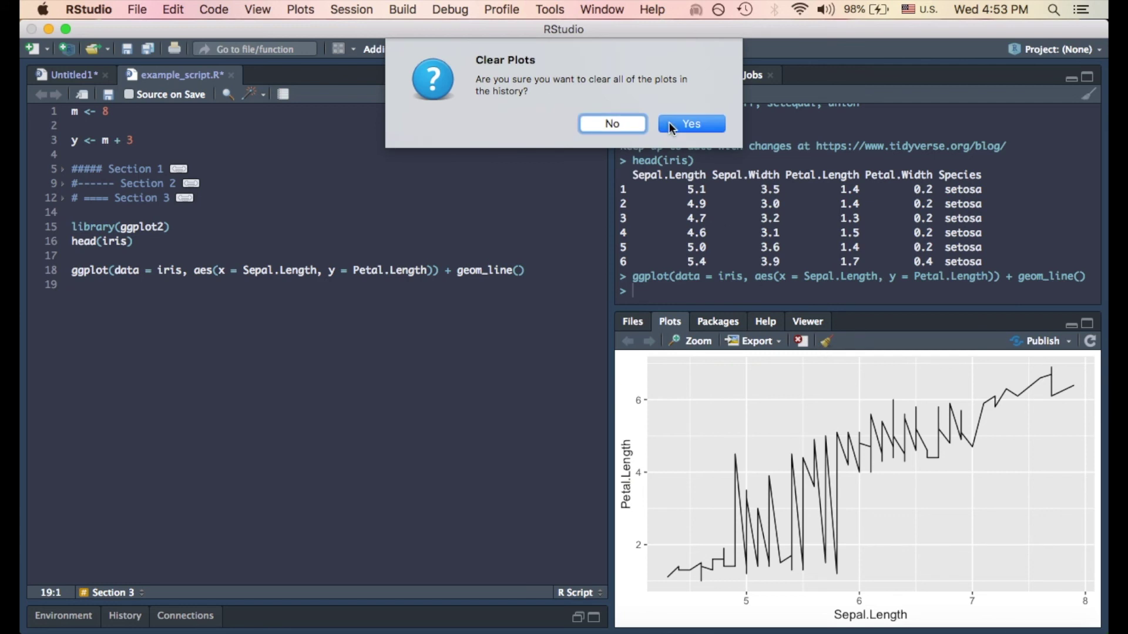
pyautogui.click(669, 122)
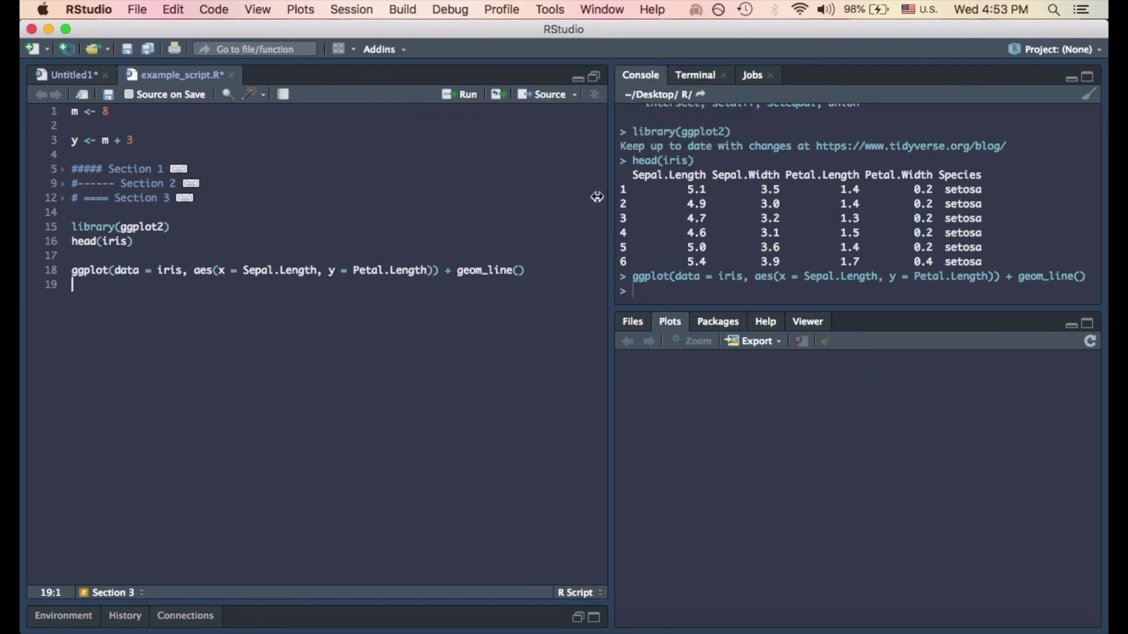
pyautogui.click(512, 270)
pyautogui.press('BackSpace')
pyautogui.press('BackSpace')
pyautogui.press('BackSpace')
pyautogui.press('BackSpace')
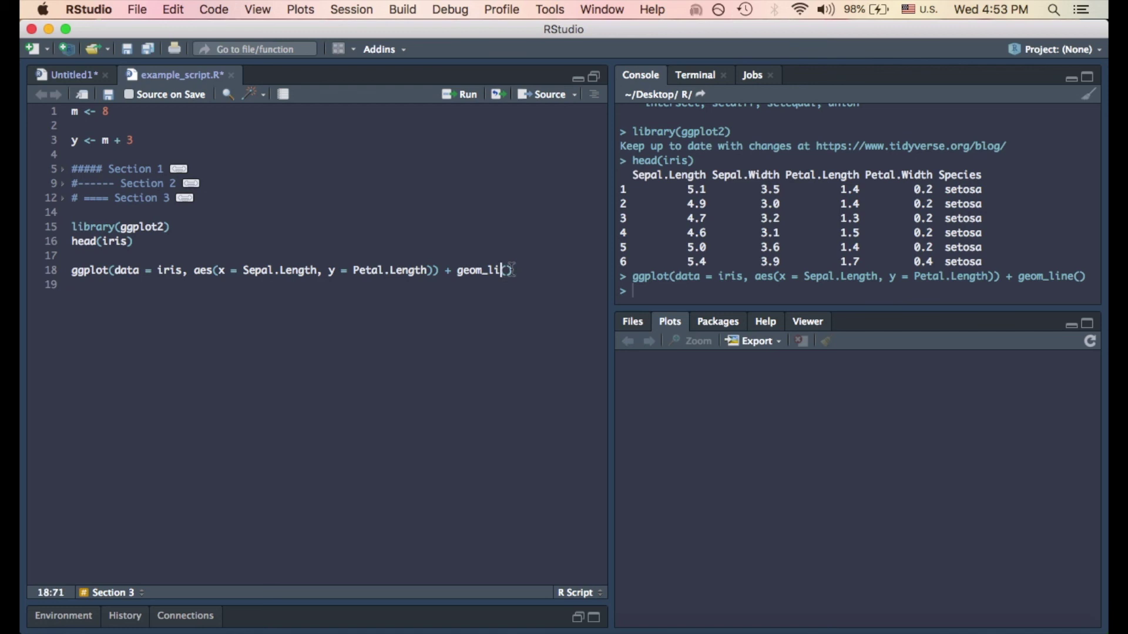
pyautogui.write('poi')
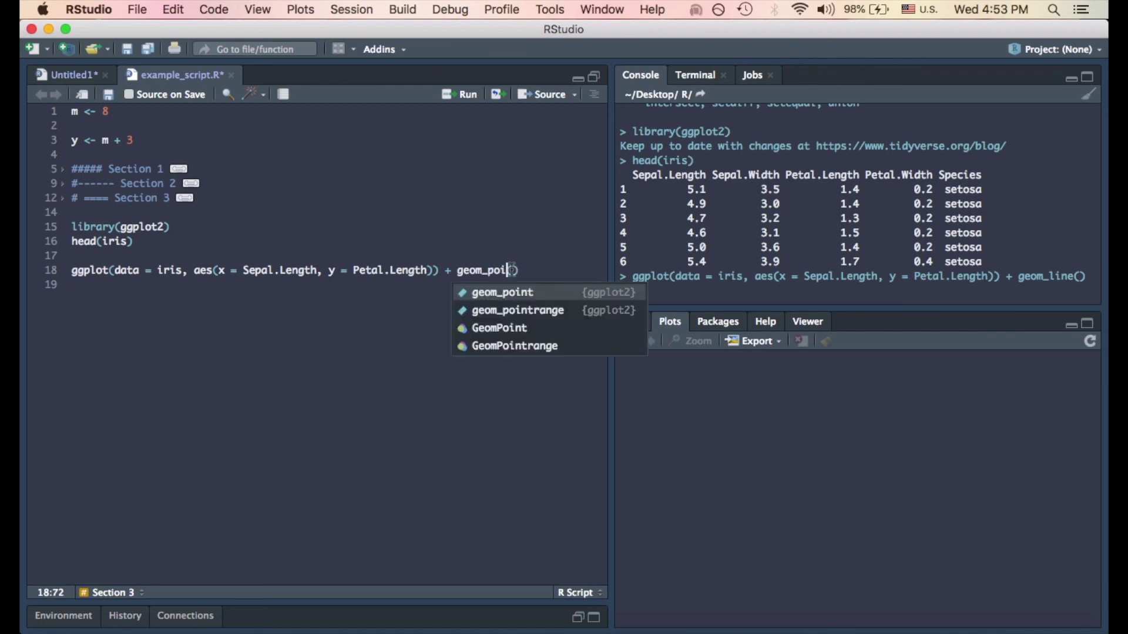
pyautogui.press('Return')
pyautogui.press('super+Return')
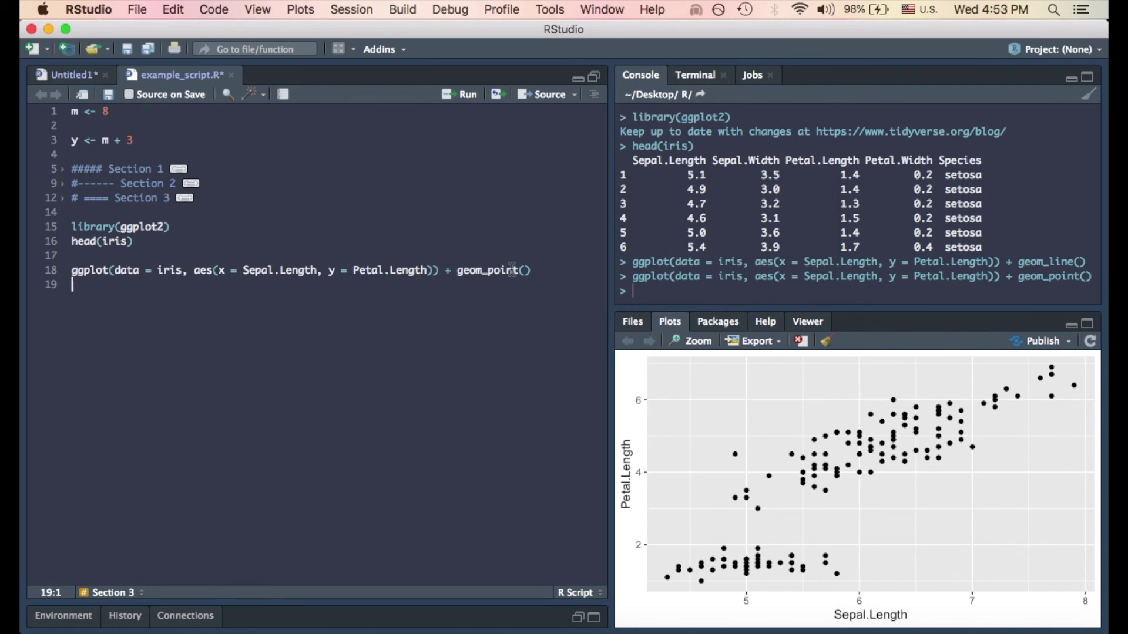
# Duplicate the ggplot line below itself, add color = Species to the copy's aes() and run it
pyautogui.press('Up')
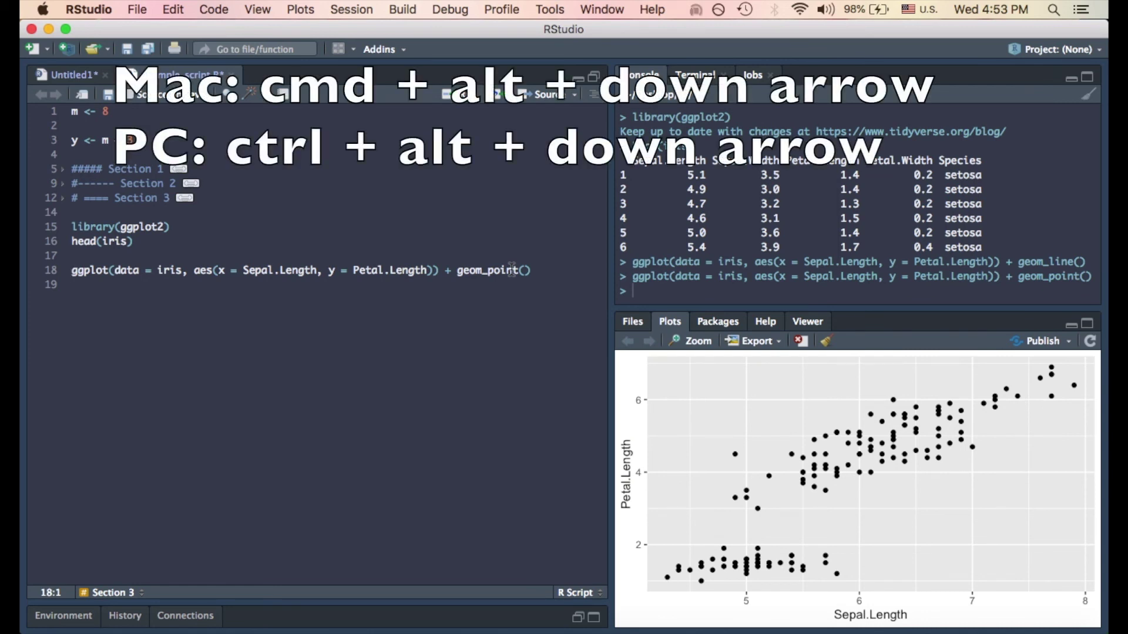
pyautogui.press('super+alt+Down')
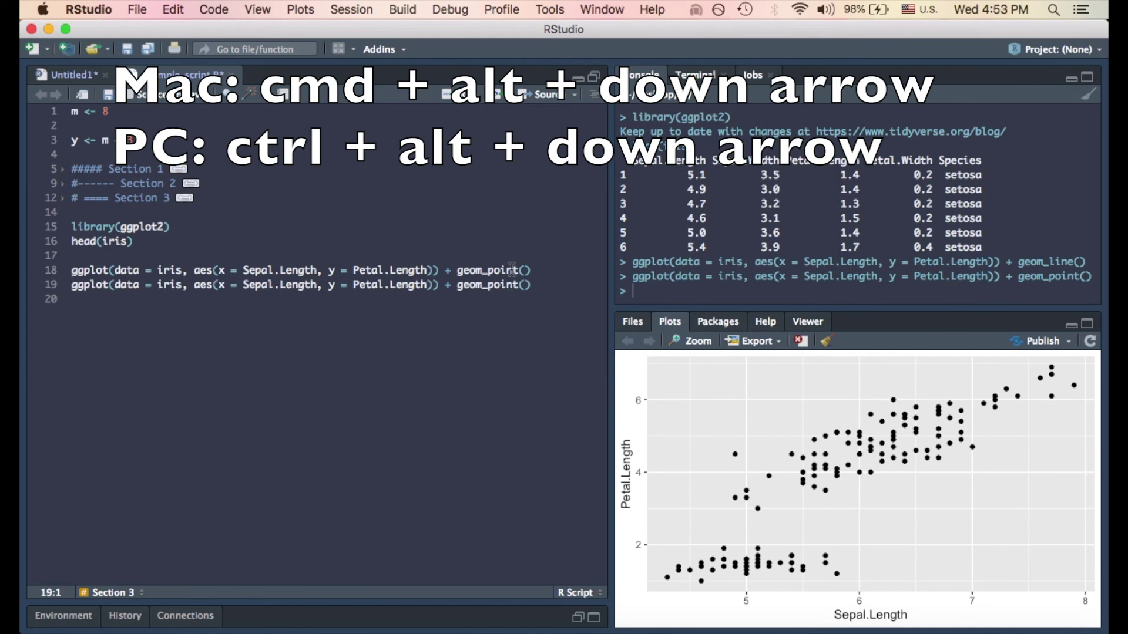
pyautogui.click(433, 285)
pyautogui.write(', color = Species')
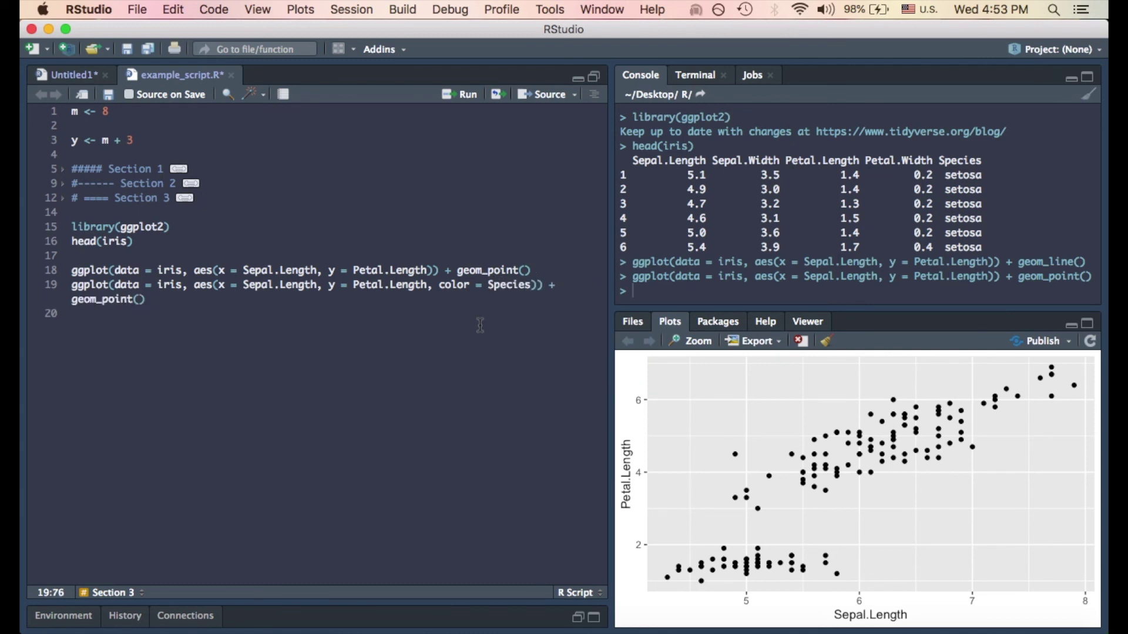
pyautogui.press('super+Return')
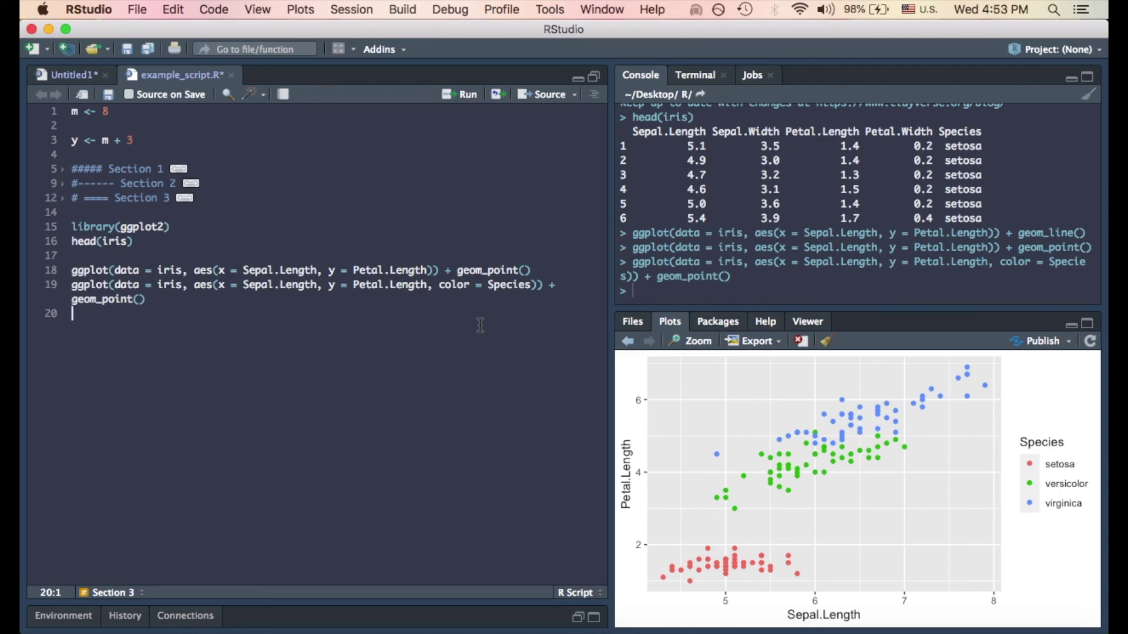
# View the species-coloured plot enlarged in a separate window and close that window
pyautogui.click(681, 342)
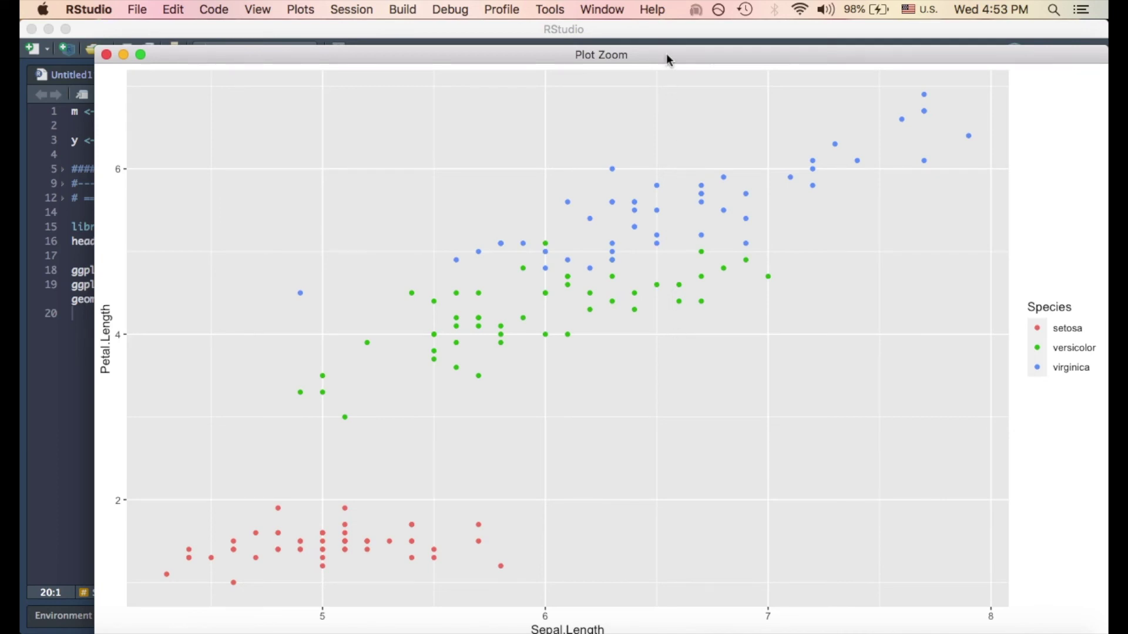
pyautogui.click(106, 54)
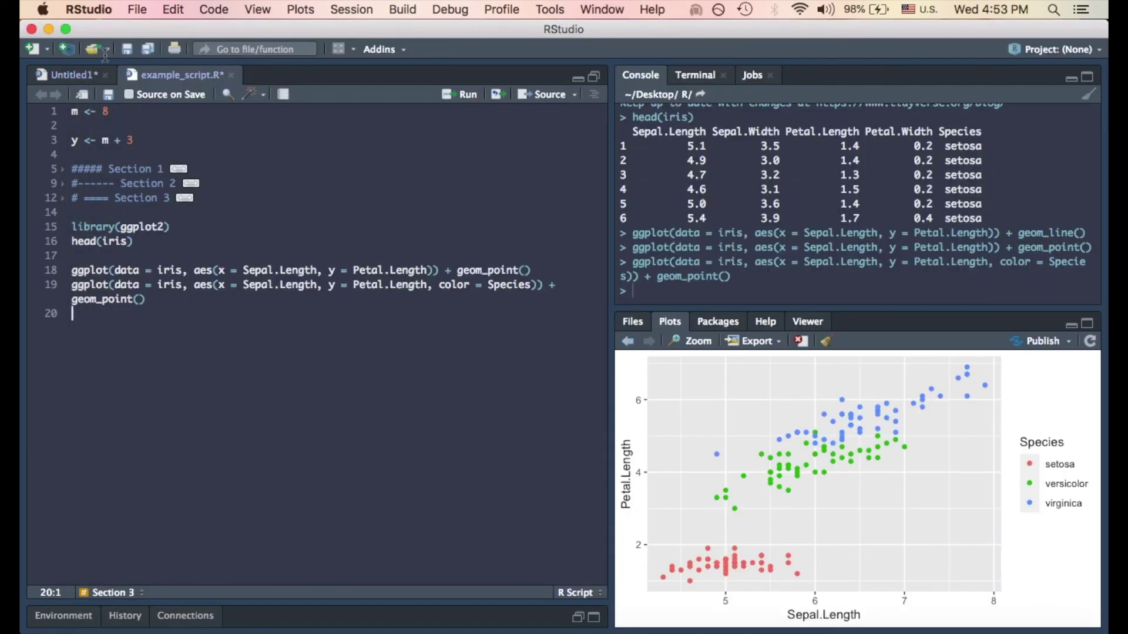
# Go back to the previous uncoloured scatter plot in the plot history and remove it
pyautogui.click(629, 342)
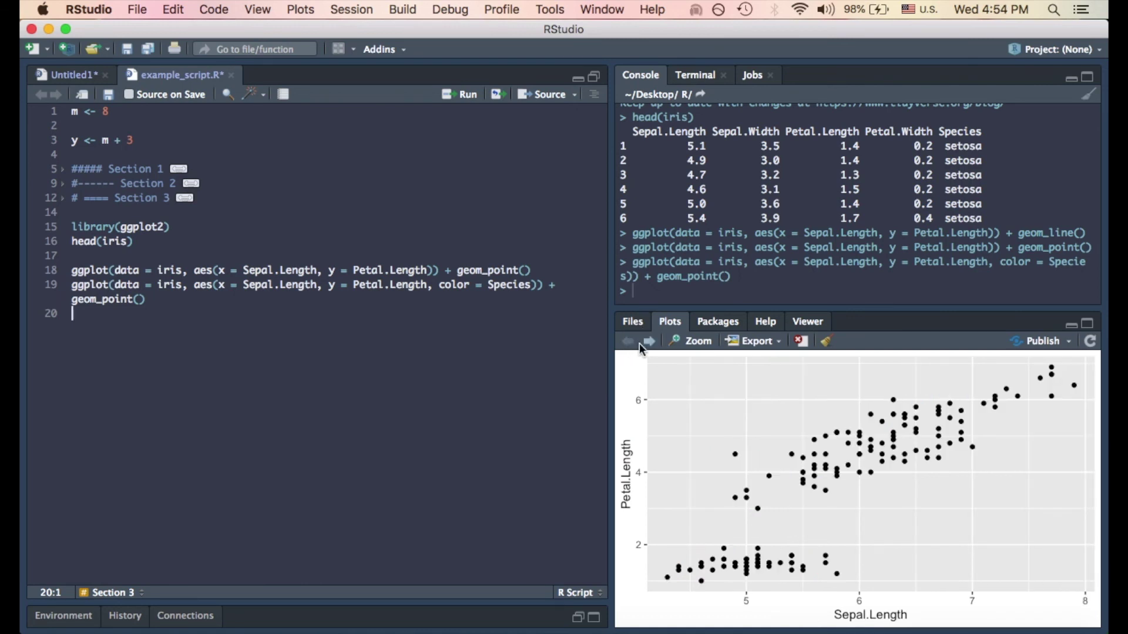
pyautogui.click(801, 343)
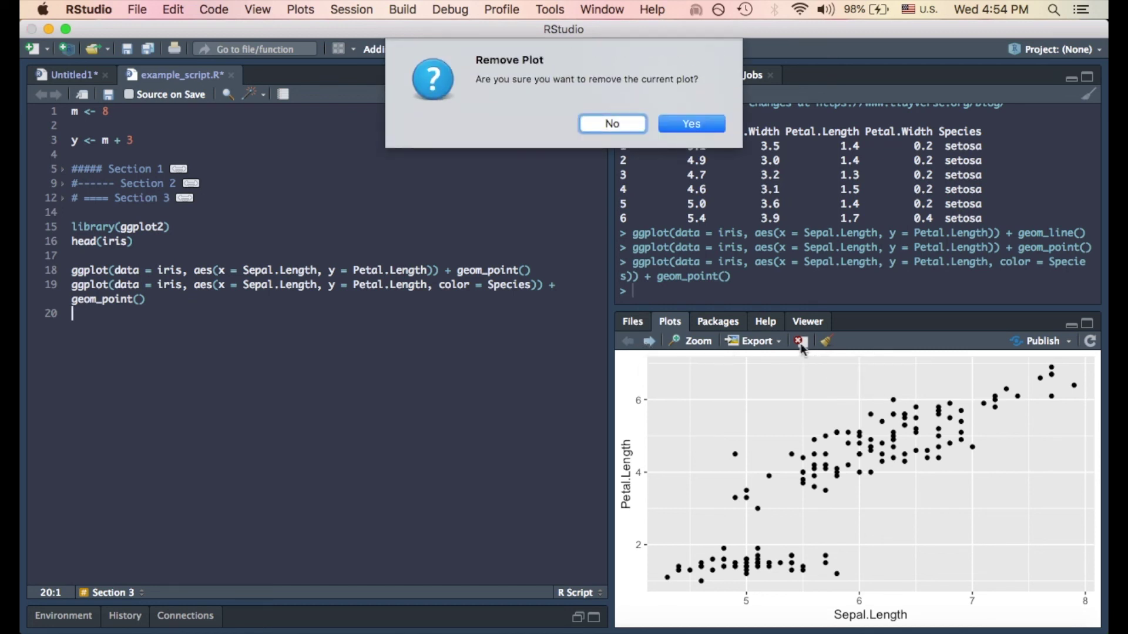
pyautogui.click(701, 130)
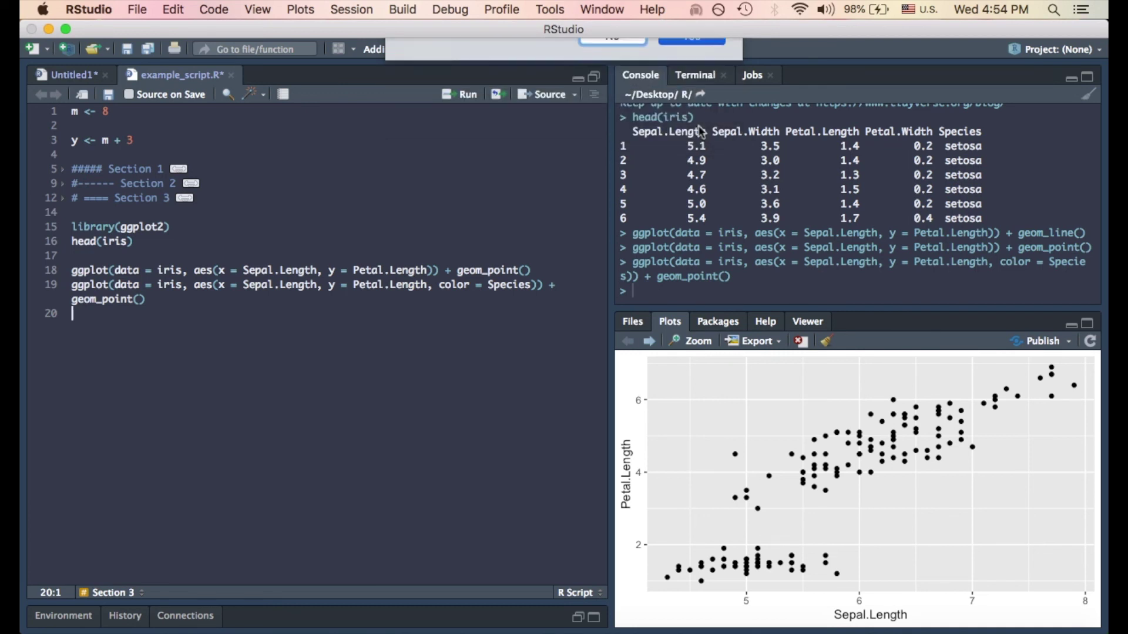